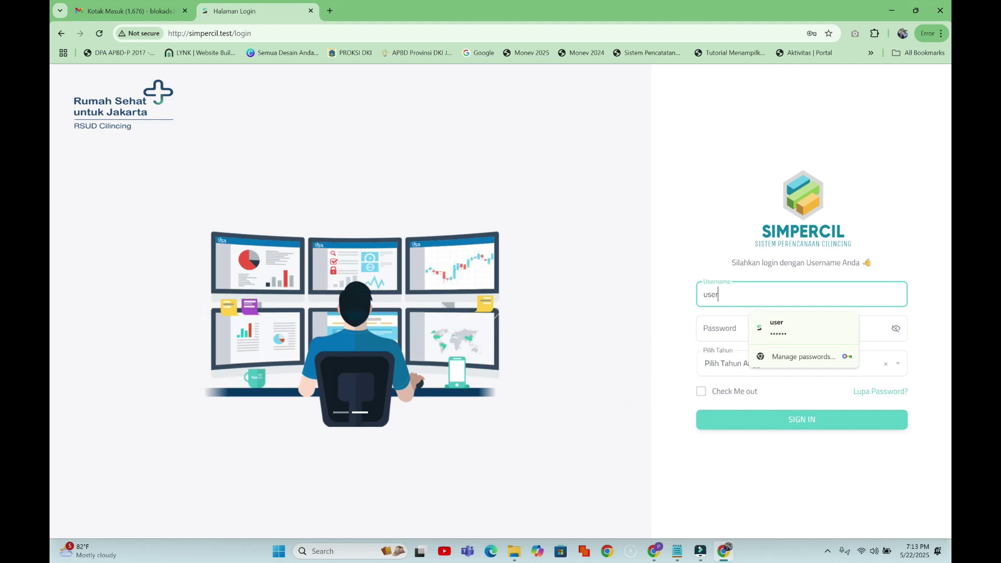
- Enter the login credentials, choose budget year 2025 in Pilih Tahun, and sign in
{"action": "type", "text": "123456"}
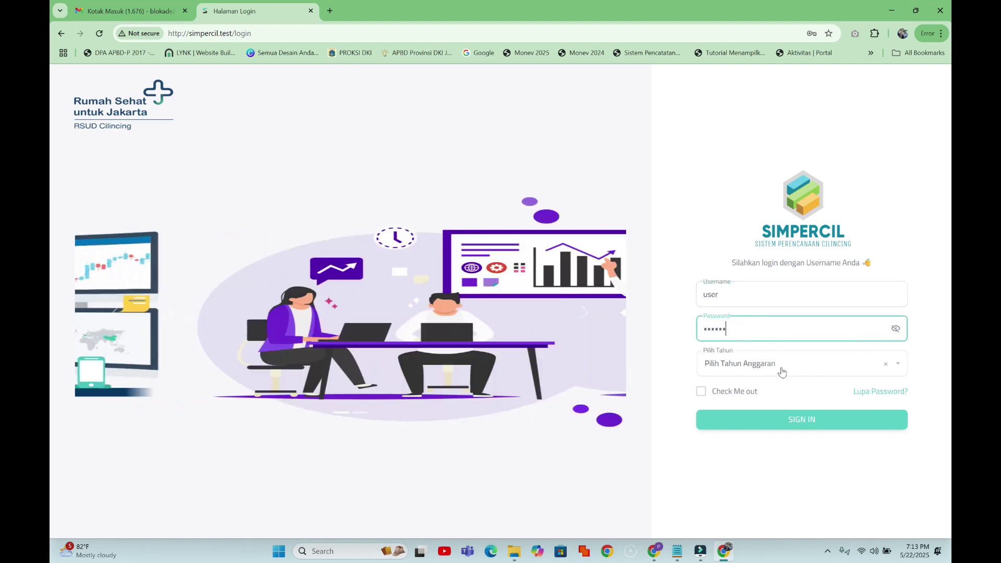
{"action": "left_click", "coordinate": [780, 367]}
{"action": "left_click", "coordinate": [727, 440]}
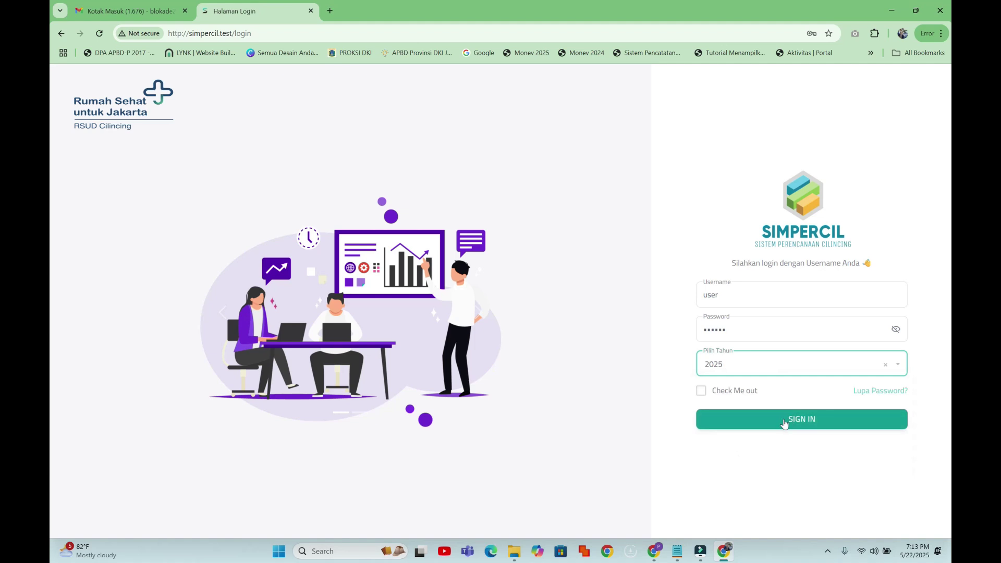
{"action": "left_click", "coordinate": [782, 423]}
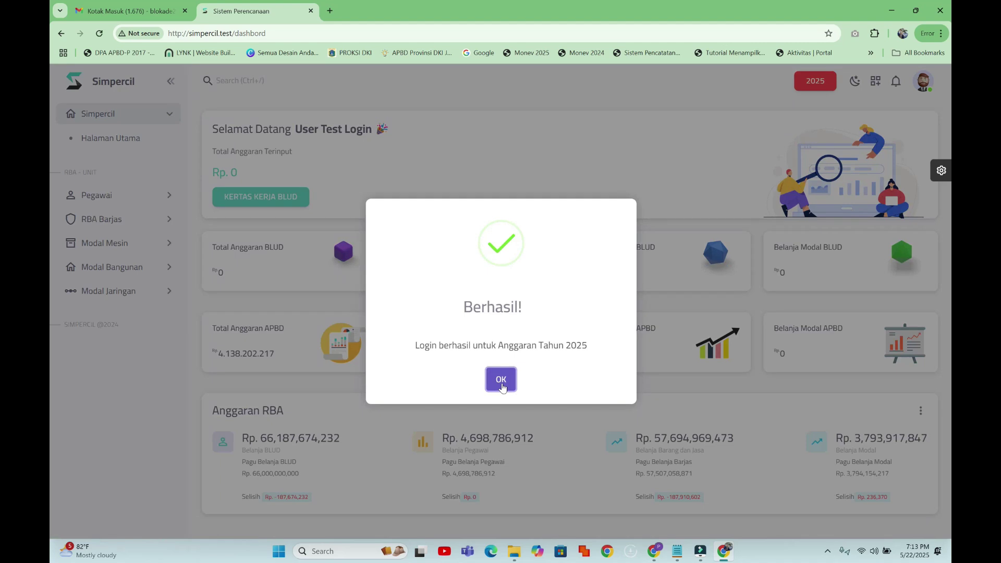
- Dismiss the success message and expand the Pegawai, RBA Barjas and Modal Mesin sidebar groups
{"action": "left_click", "coordinate": [501, 381]}
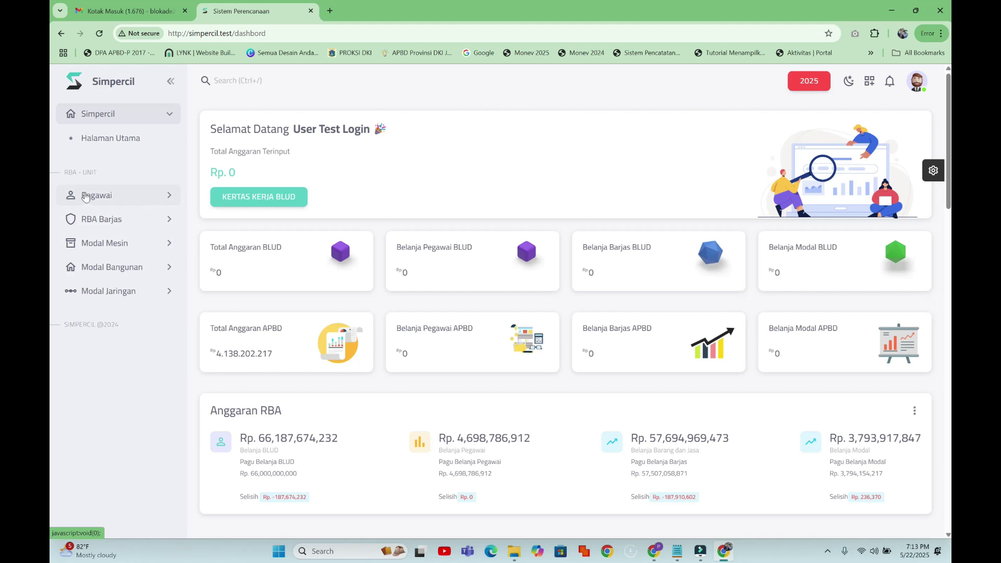
{"action": "left_click", "coordinate": [130, 202]}
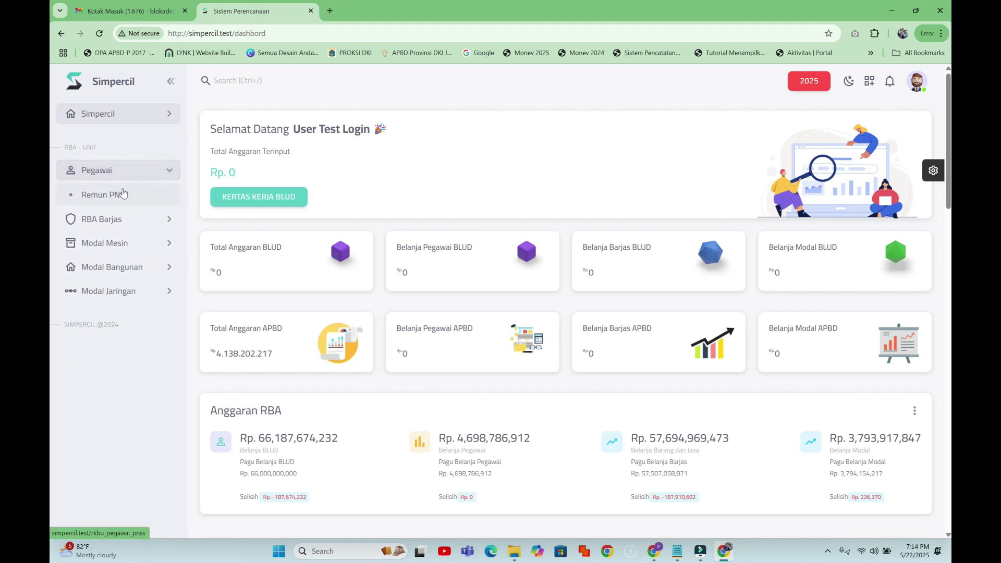
{"action": "left_click", "coordinate": [123, 219]}
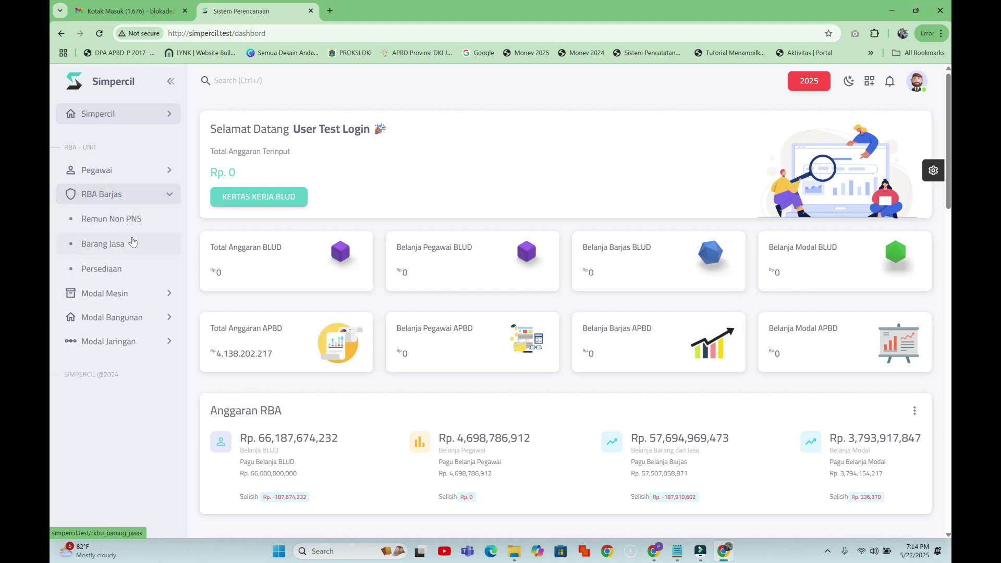
{"action": "left_click", "coordinate": [134, 296]}
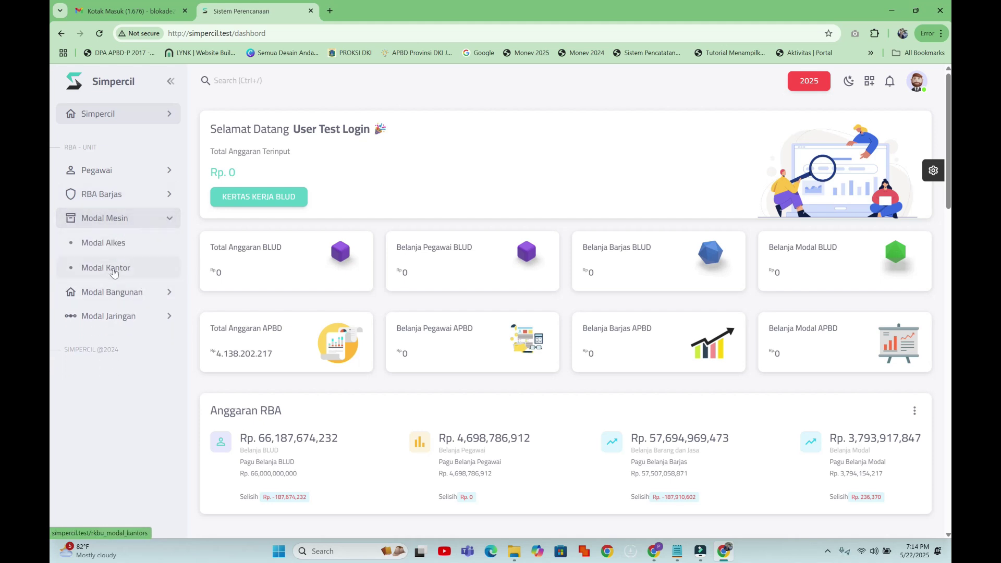
{"action": "left_click", "coordinate": [118, 198]}
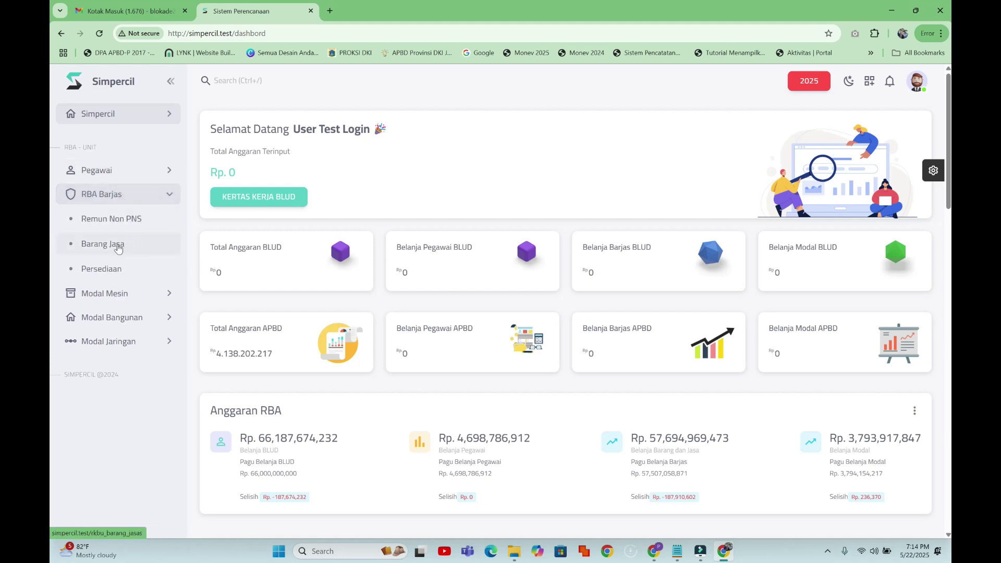
- Go to the Barang Jasa page and start a new entry with TAMBAH DATA
{"action": "left_click", "coordinate": [119, 249]}
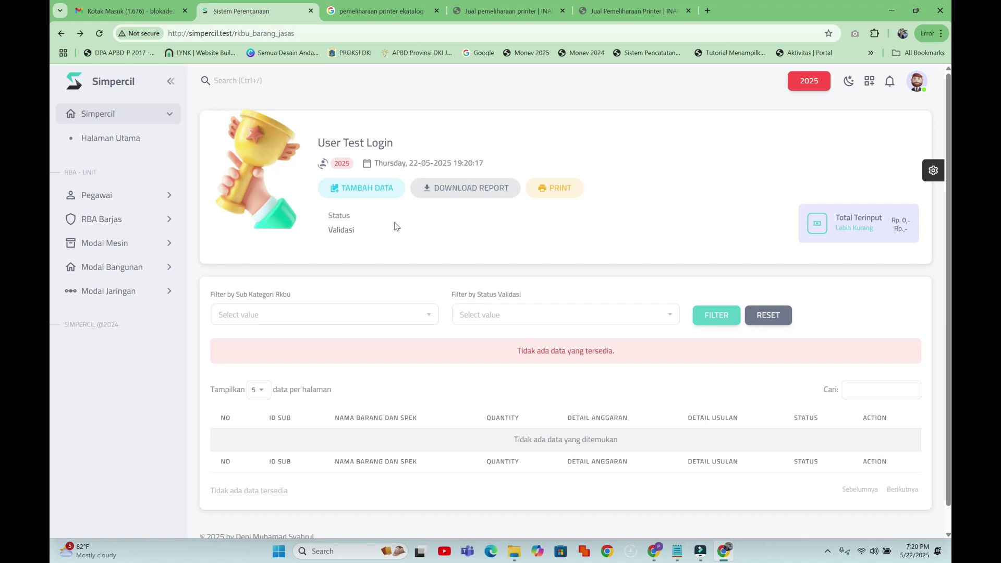
{"action": "left_click", "coordinate": [372, 192]}
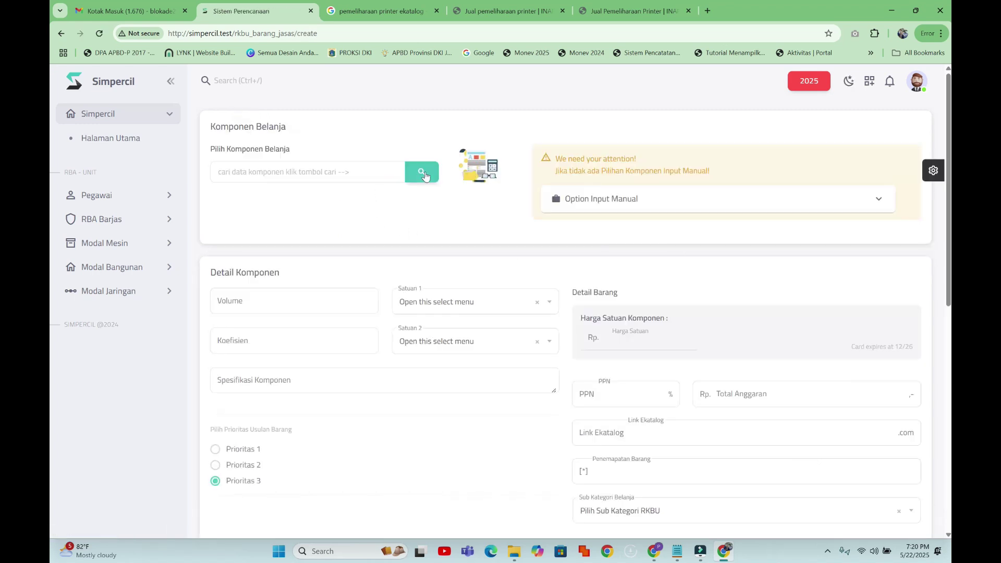
- Search the component catalogue for 'pemeli' and confirm Service dan Pemeliharaan Printer
{"action": "left_click", "coordinate": [423, 174]}
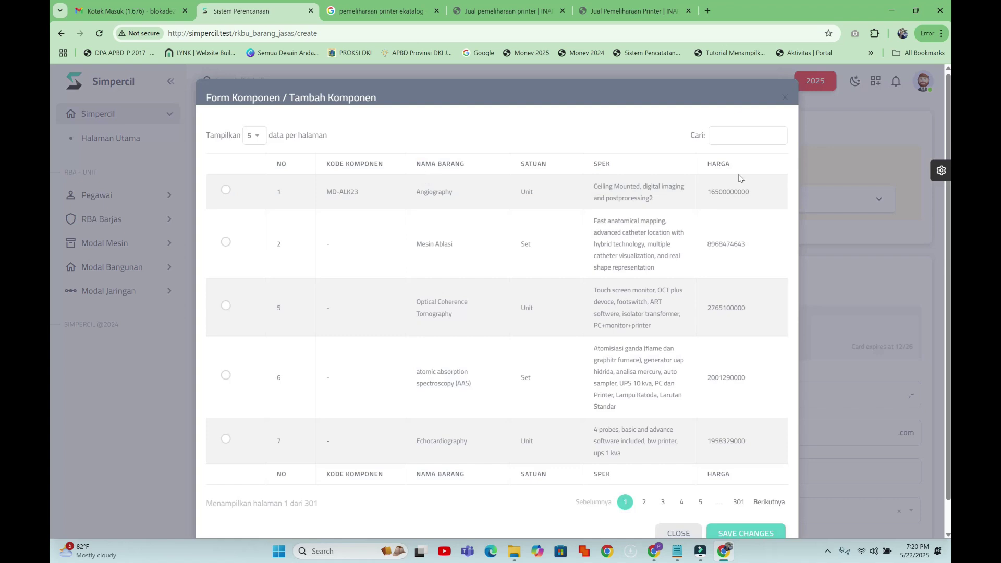
{"action": "left_click", "coordinate": [747, 136]}
{"action": "type", "text": "pemeliharaan"}
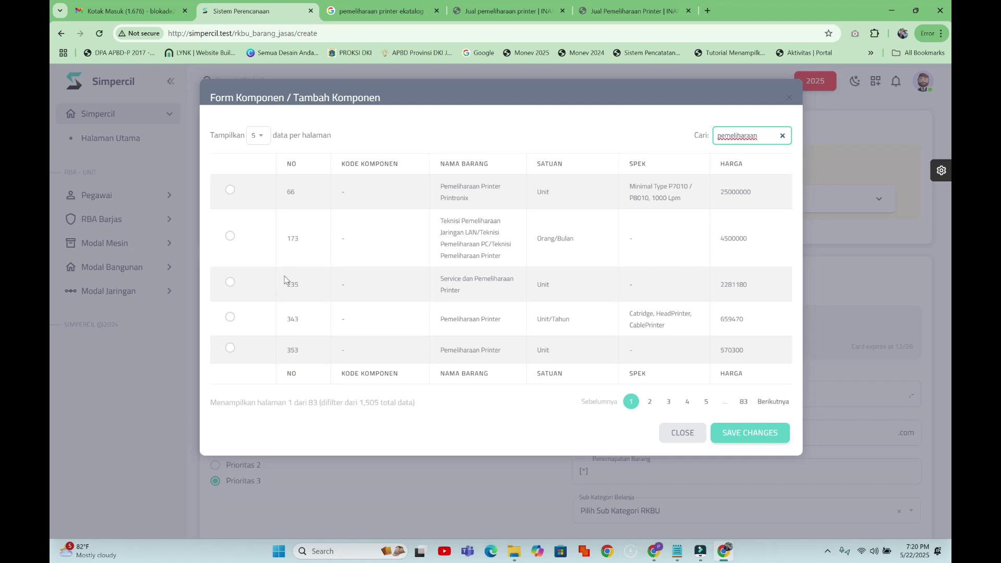
{"action": "left_click", "coordinate": [230, 281]}
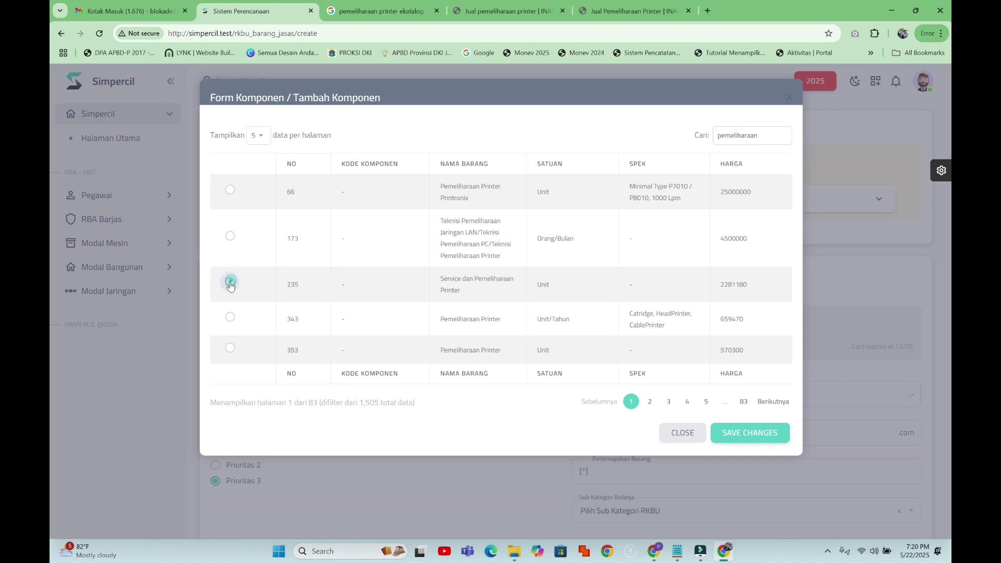
{"action": "left_click", "coordinate": [729, 440]}
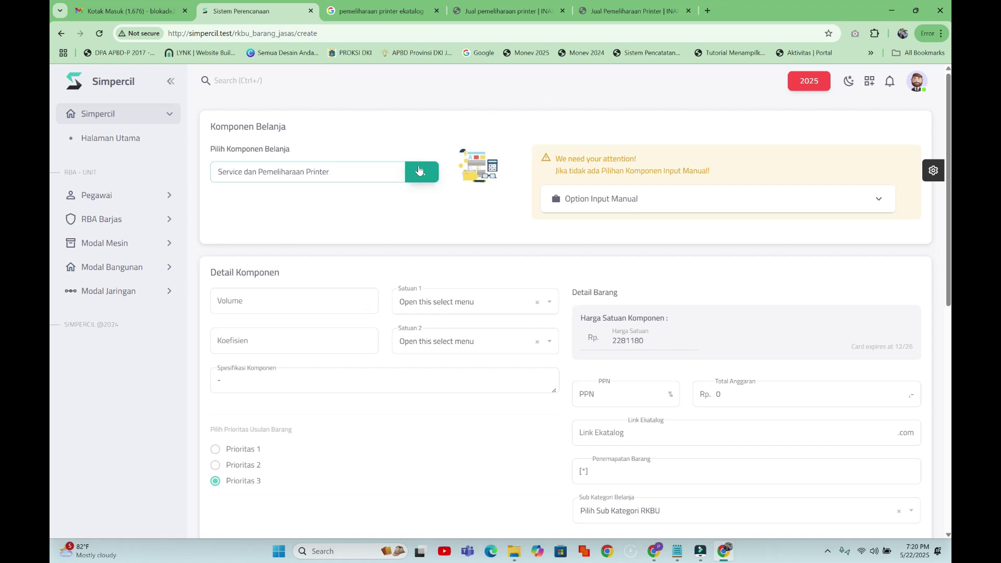
- Set volume 4 Unit with coefficient 1 Tahun
{"action": "left_click", "coordinate": [629, 205]}
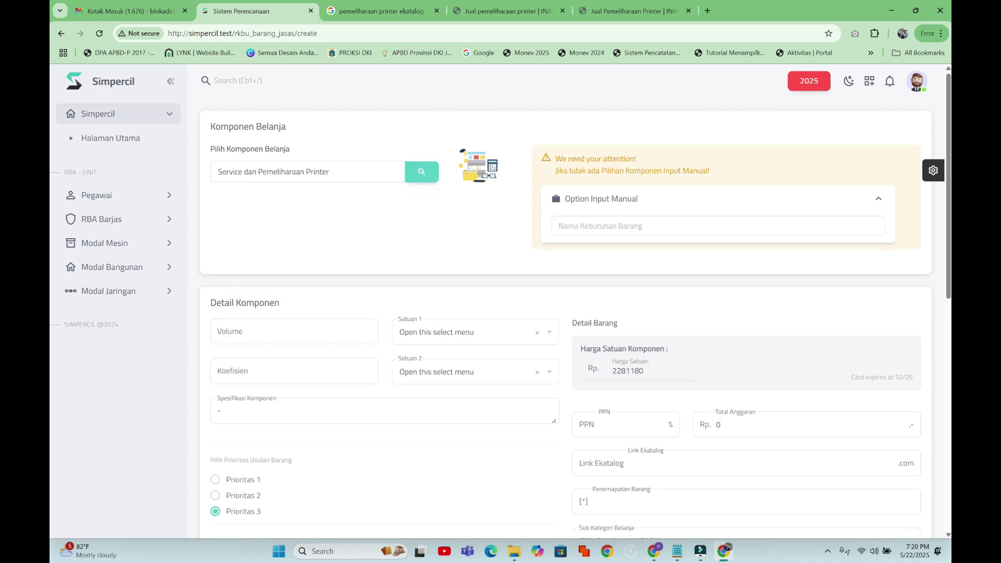
{"action": "left_click", "coordinate": [626, 226]}
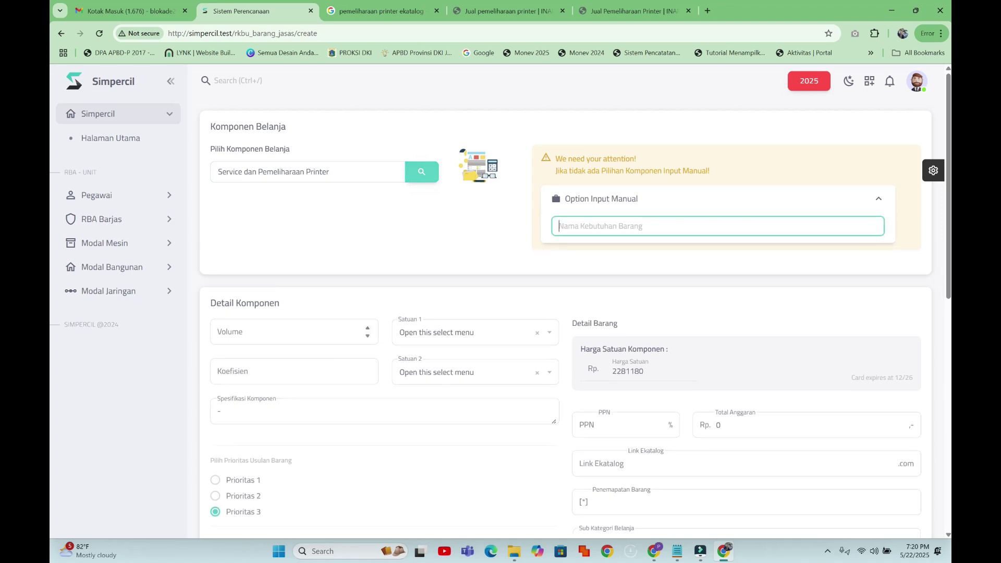
{"action": "key", "text": "Return"}
{"action": "left_click", "coordinate": [289, 331]}
{"action": "type", "text": "4"}
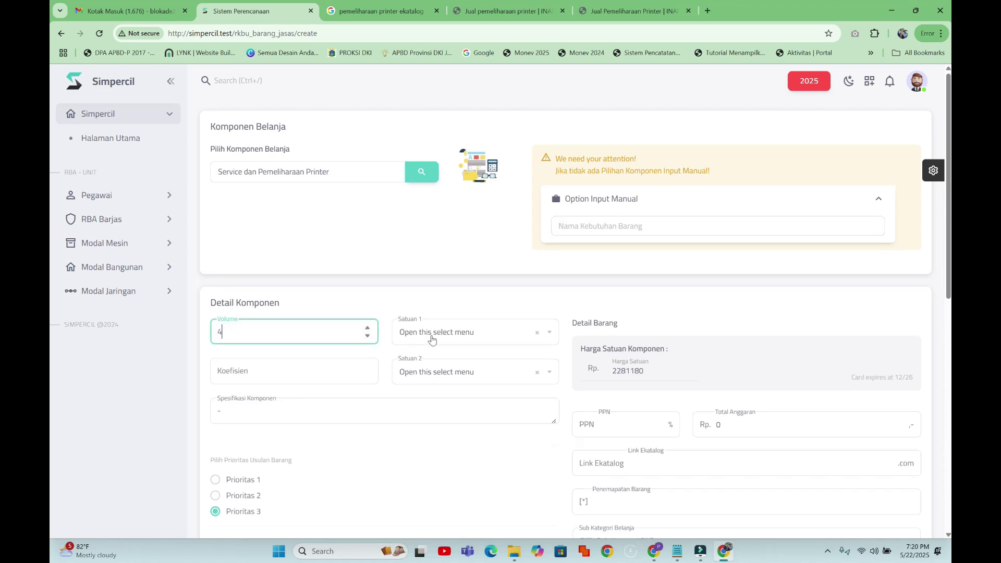
{"action": "left_click", "coordinate": [432, 340]}
{"action": "left_click", "coordinate": [423, 395]}
{"action": "key", "text": "Tab"}
{"action": "type", "text": "1"}
{"action": "left_click", "coordinate": [485, 373]}
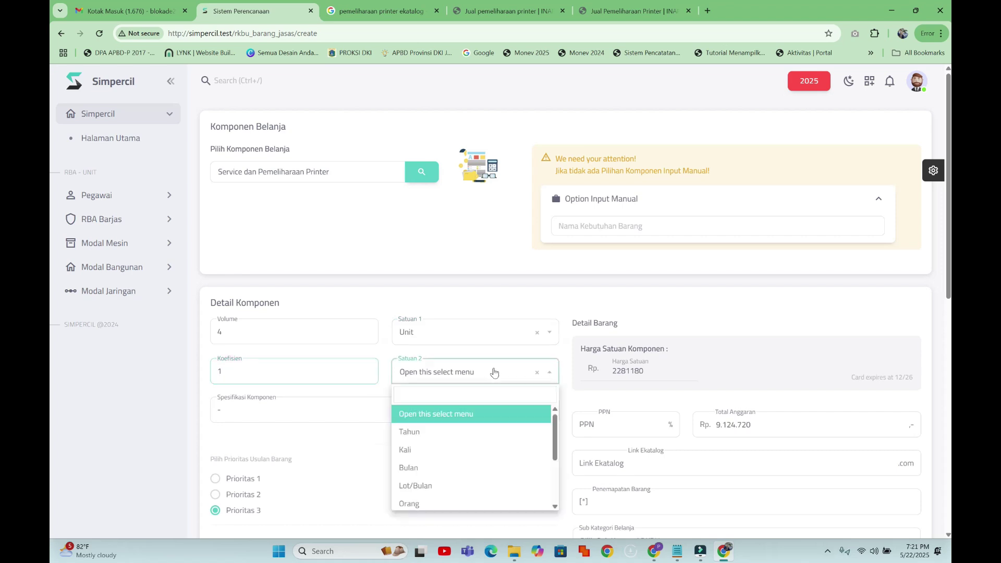
{"action": "left_click", "coordinate": [434, 431]}
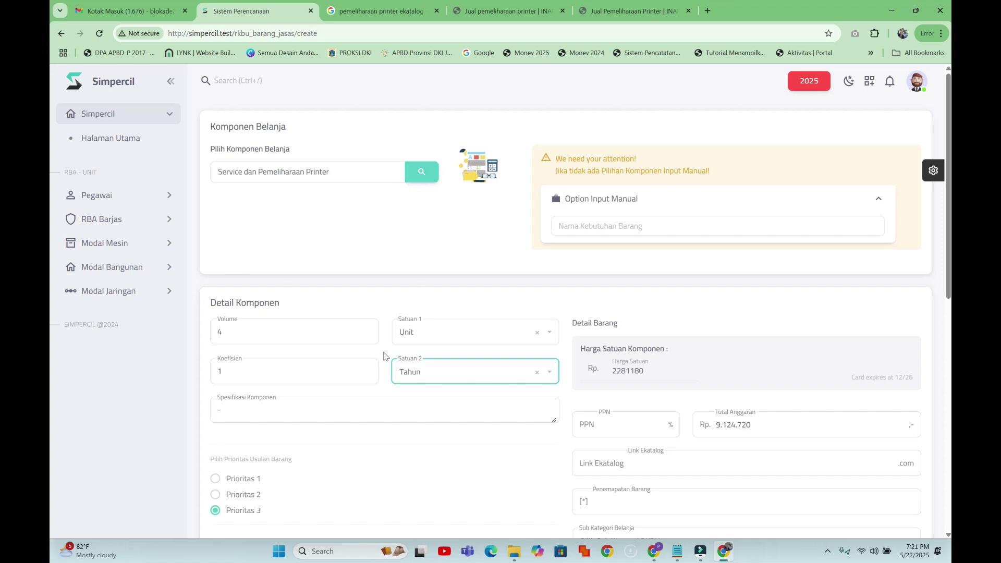
- Enter specification 'Pemeliharaan printer, roll printer, cartridge' and PPN 11%
{"action": "key", "text": "Tab"}
{"action": "key", "text": "BackSpace"}
{"action": "type", "text": "Pemeliharaan"}
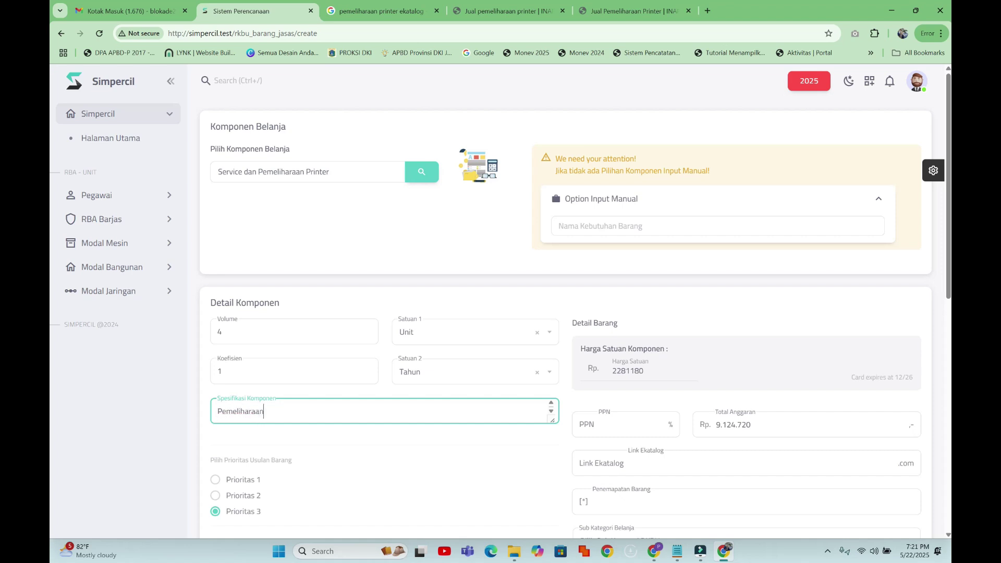
{"action": "type", "text": " printer, roll printer, cartridge"}
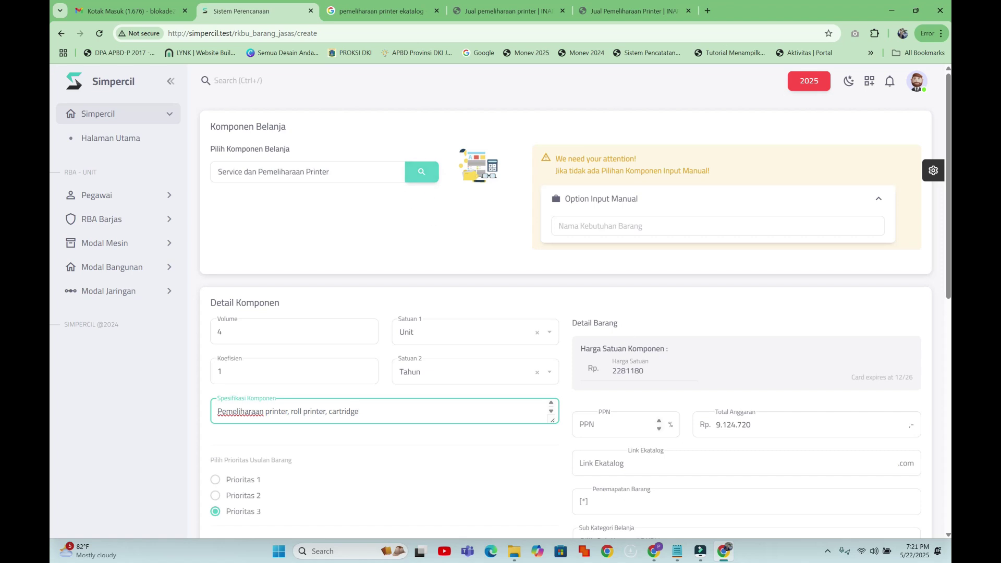
{"action": "left_click", "coordinate": [618, 425]}
{"action": "type", "text": "11"}
{"action": "scroll", "coordinate": [761, 369], "scroll_direction": "down", "scroll_amount": 2}
{"action": "key", "text": "Tab"}
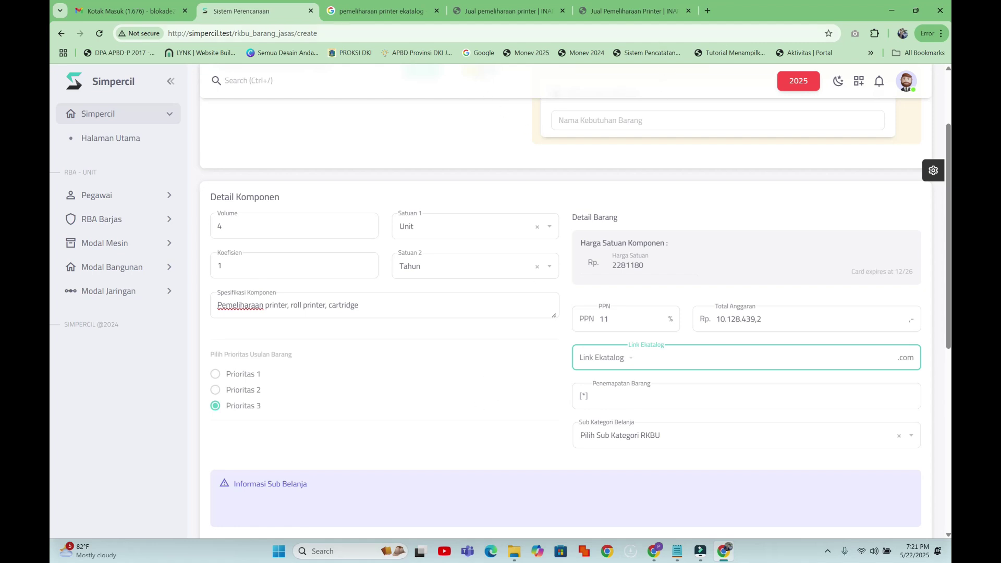
- Copy the web address of the INAPROC printer maintenance listing
{"action": "left_click", "coordinate": [633, 10]}
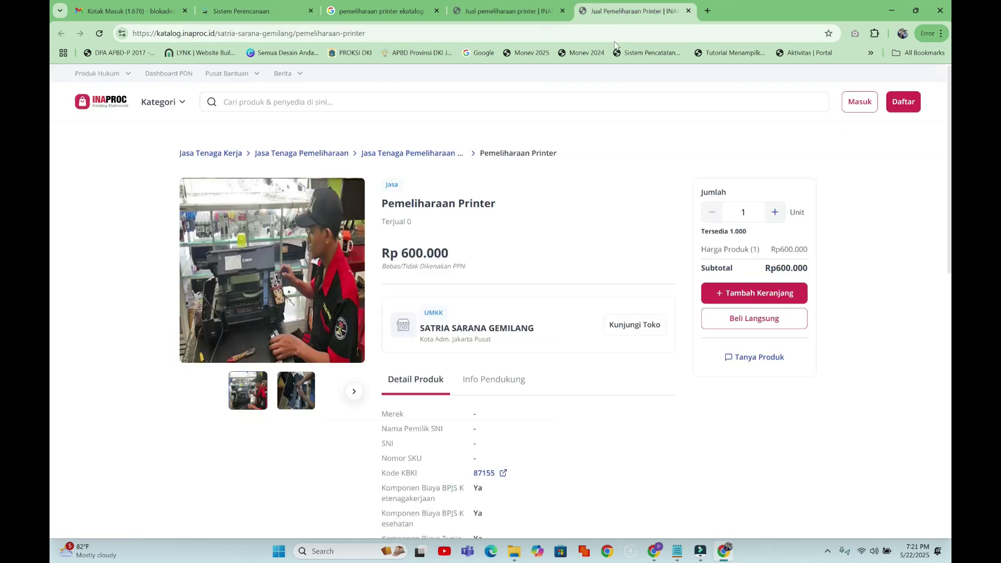
{"action": "left_click", "coordinate": [412, 33]}
{"action": "key", "text": "ctrl+c"}
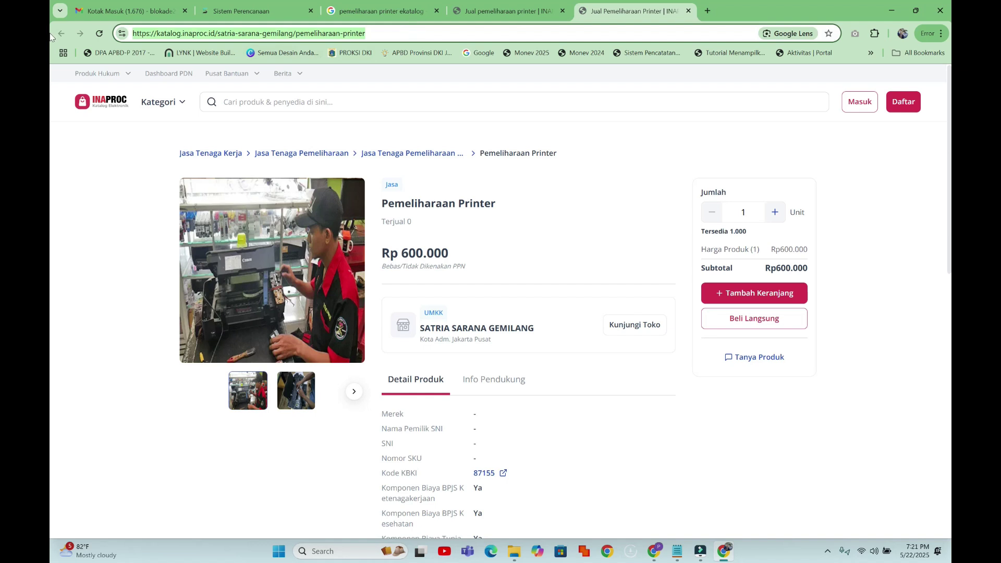
{"action": "left_click", "coordinate": [251, 11]}
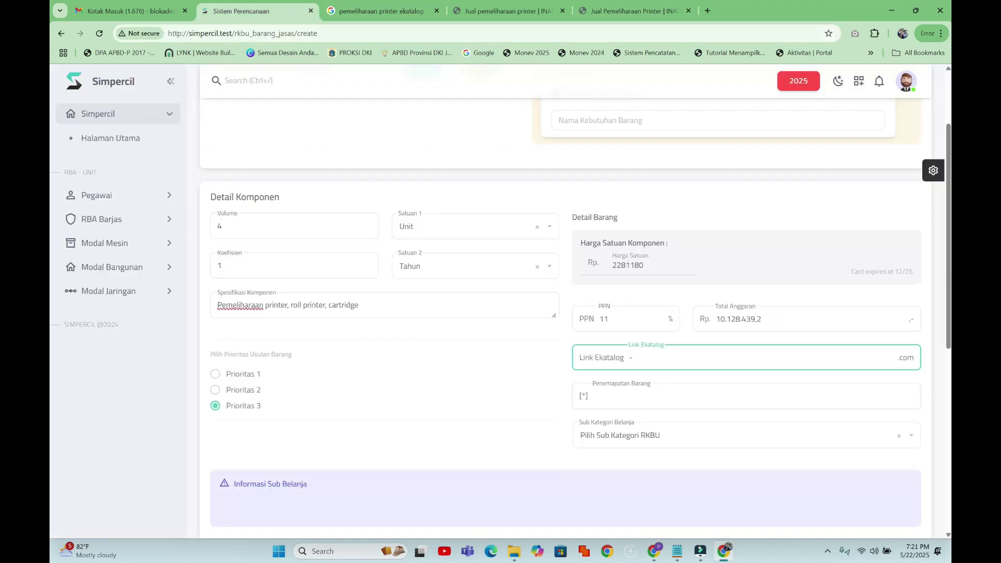
- Paste the INAPROC link into Link Ekatalog and choose sub-category 5.1.02.03.02.0406 Pemeliharaan Komputer Unit Lainnya
{"action": "key", "text": "ctrl+v"}
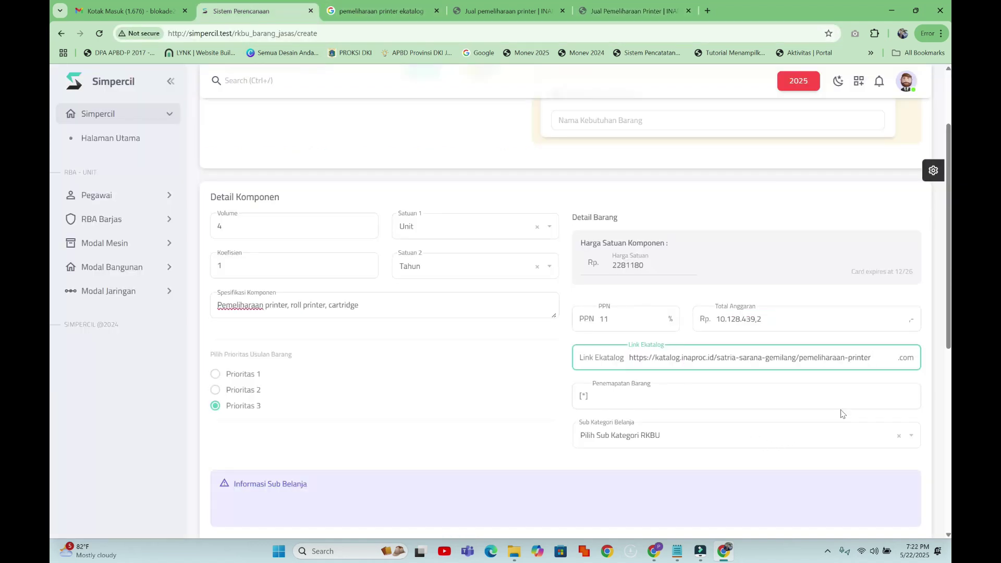
{"action": "key", "text": "Tab"}
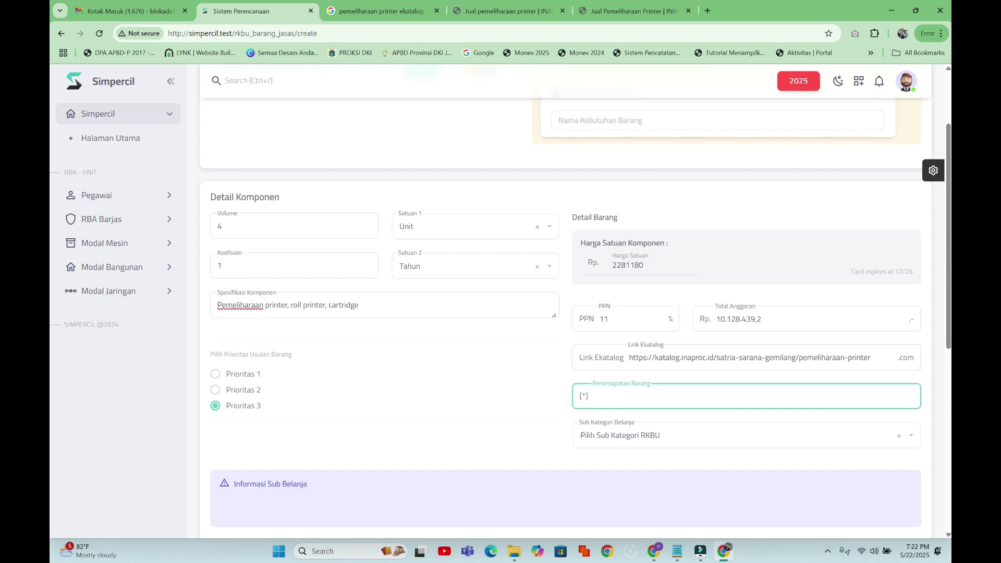
{"action": "left_click", "coordinate": [660, 441]}
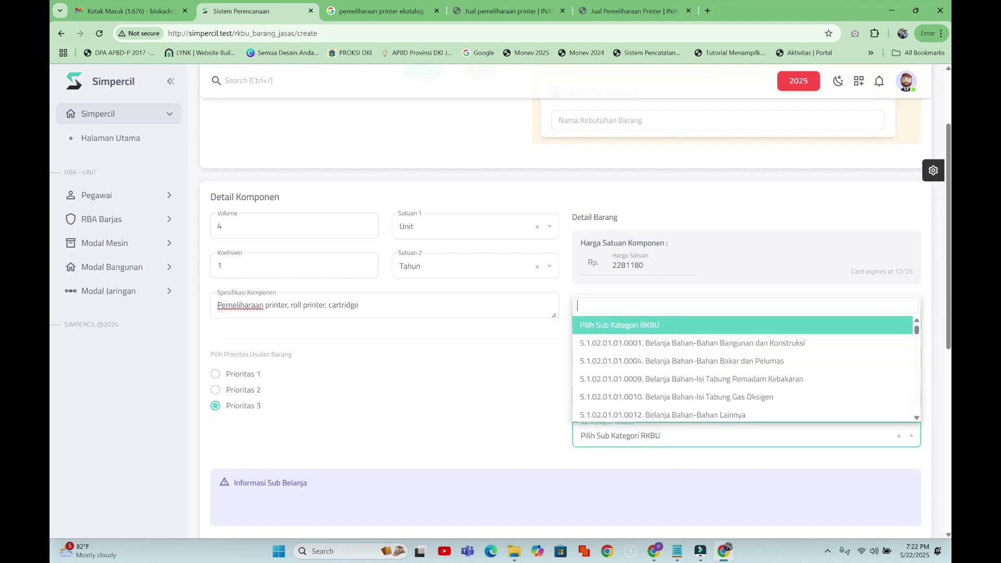
{"action": "type", "text": "pemelihara"}
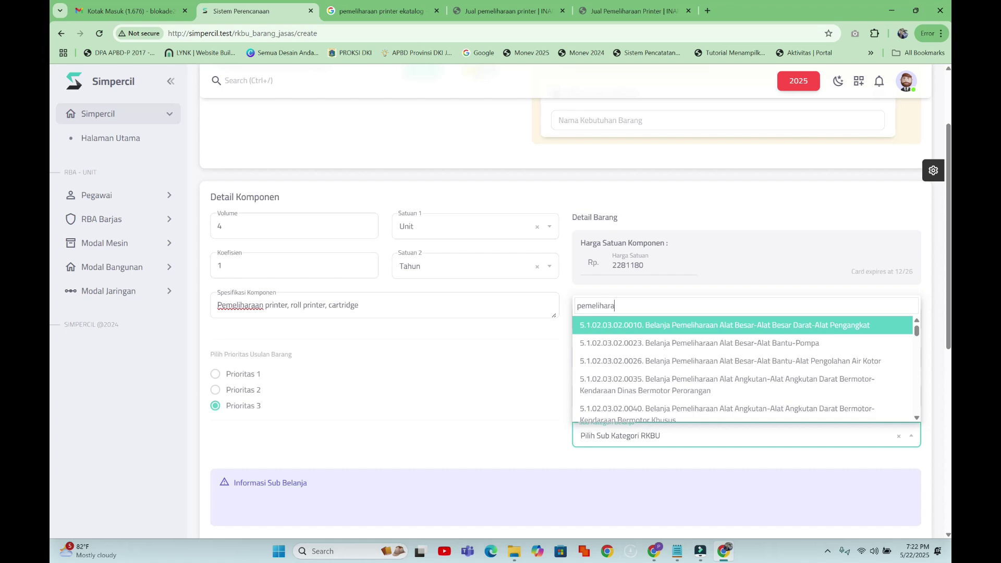
{"action": "type", "text": "an kom"}
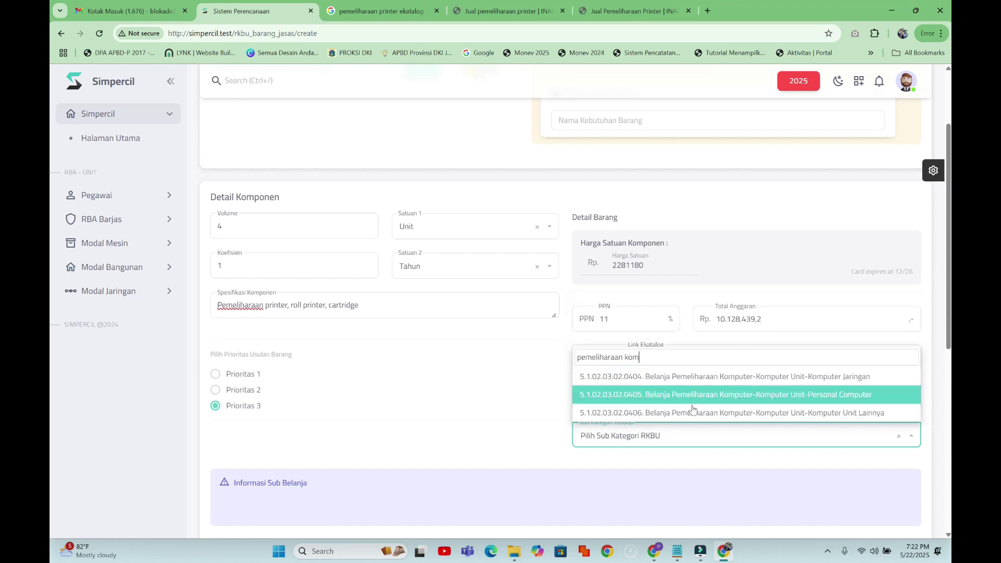
{"action": "left_click", "coordinate": [767, 415]}
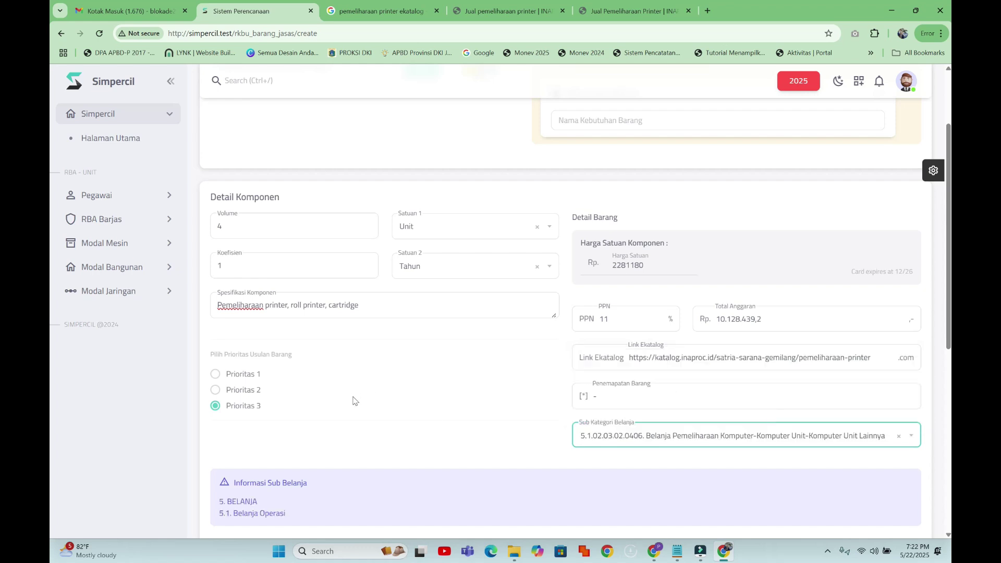
{"action": "scroll", "coordinate": [259, 358], "scroll_direction": "down", "scroll_amount": 2}
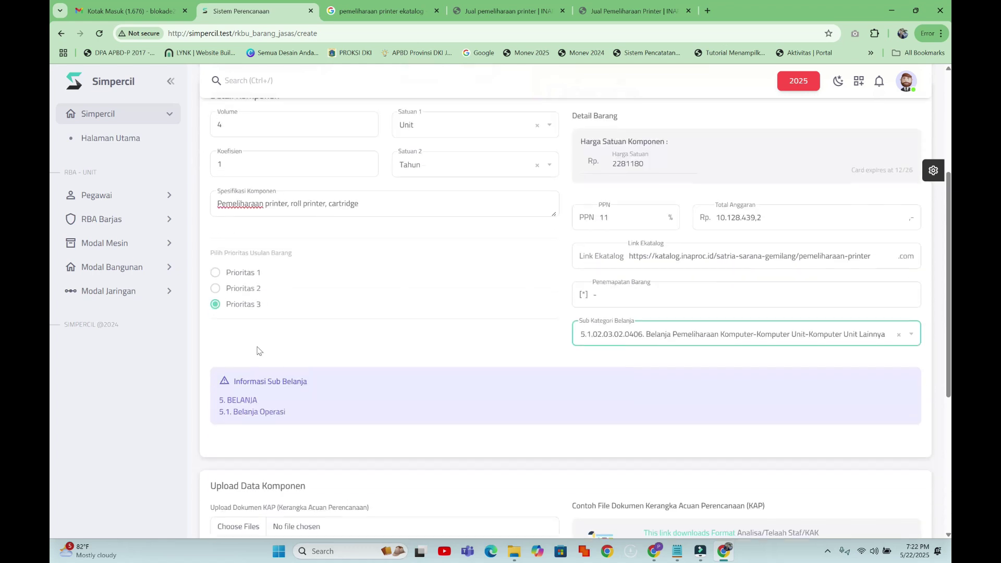
- Mark the printer service request as Prioritas 1
{"action": "left_click", "coordinate": [216, 269]}
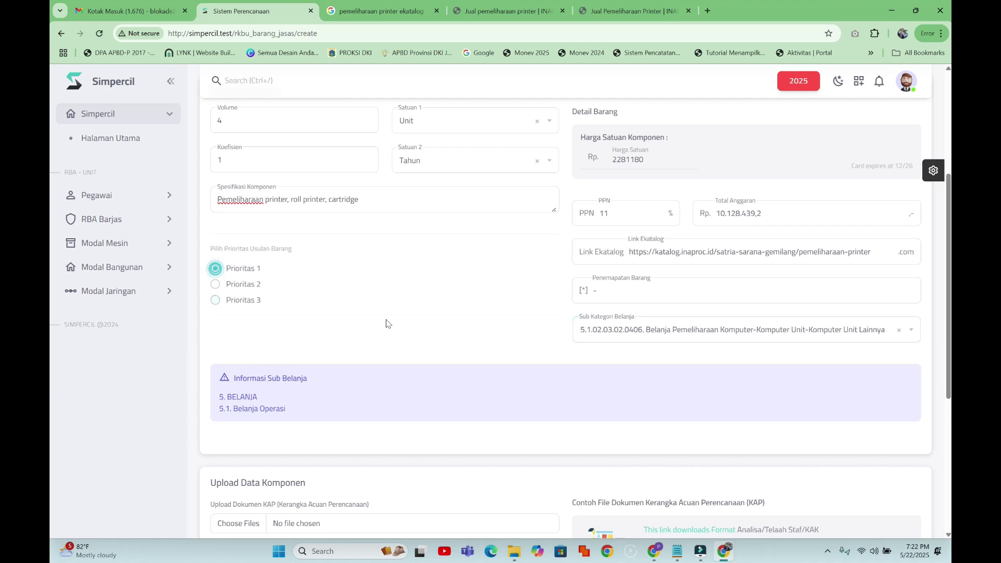
{"action": "scroll", "coordinate": [387, 324], "scroll_direction": "down", "scroll_amount": 4}
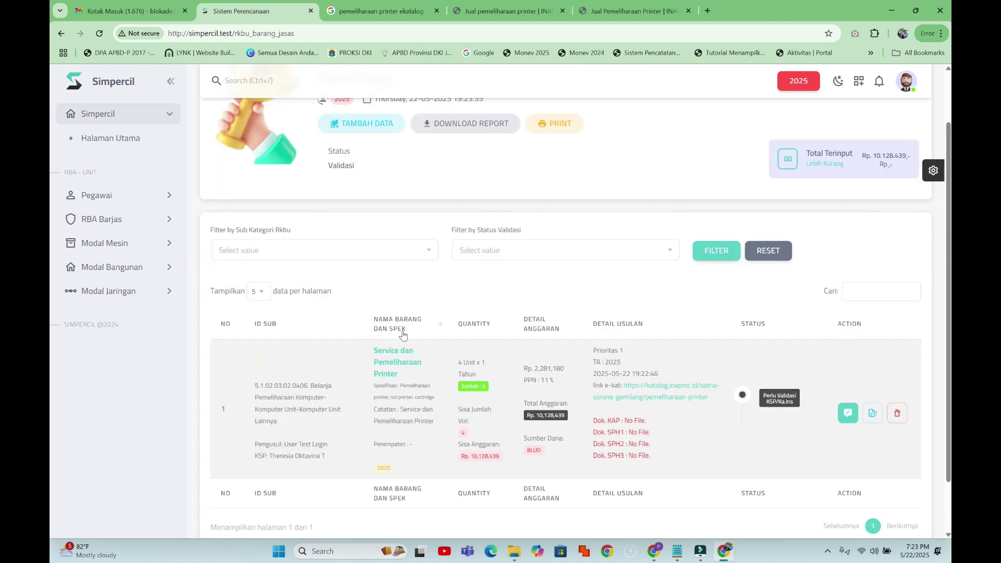
{"action": "scroll", "coordinate": [403, 336], "scroll_direction": "down", "scroll_amount": 1}
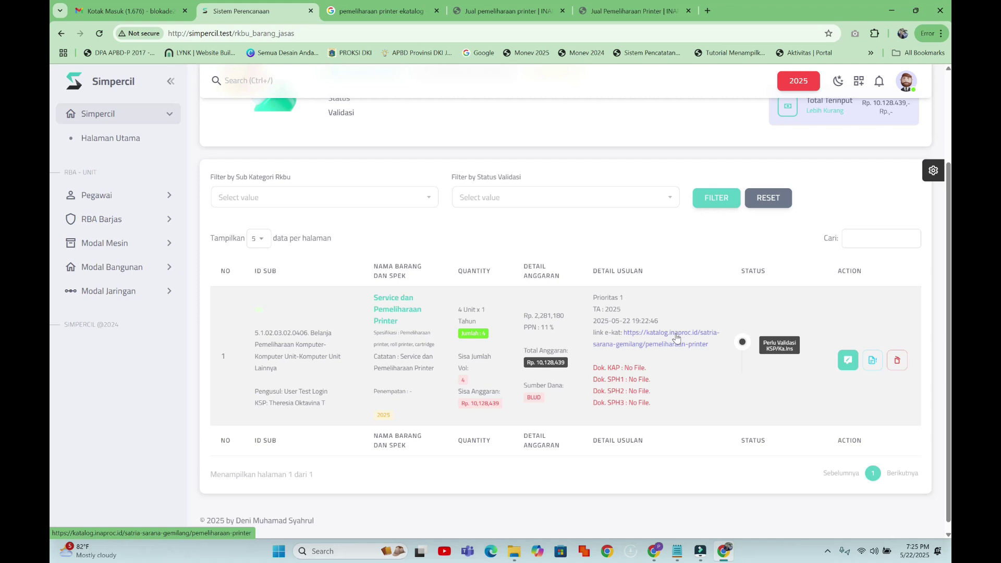
- Check the entry's linked INAPROC Pemeliharaan Printer page in a new tab, then return
{"action": "middle_click", "coordinate": [677, 338]}
{"action": "left_click", "coordinate": [374, 14]}
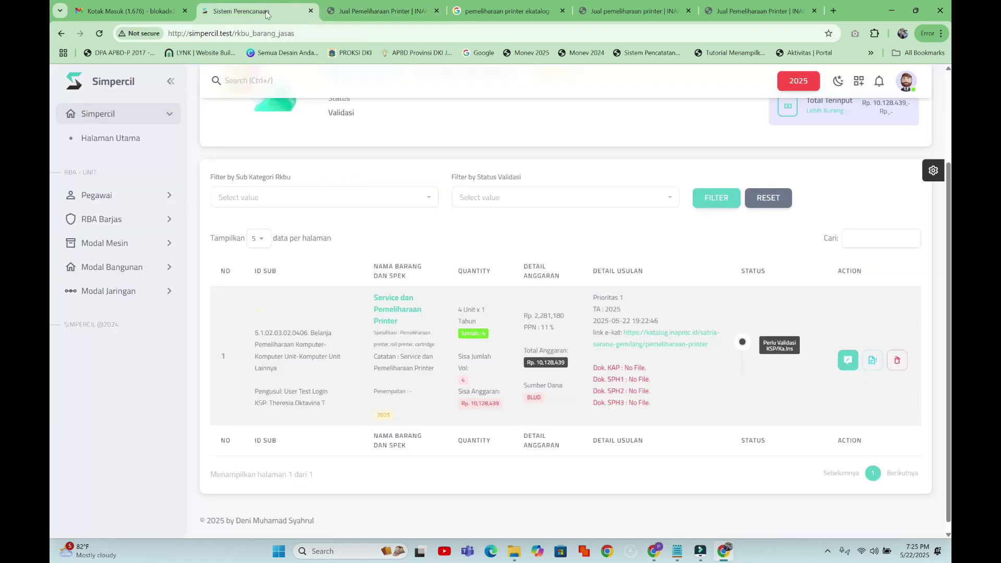
{"action": "left_click", "coordinate": [263, 11]}
- Change the printer service entry's volume from 4 to 14 and save it at Rp 35,449,537
{"action": "left_click", "coordinate": [847, 359]}
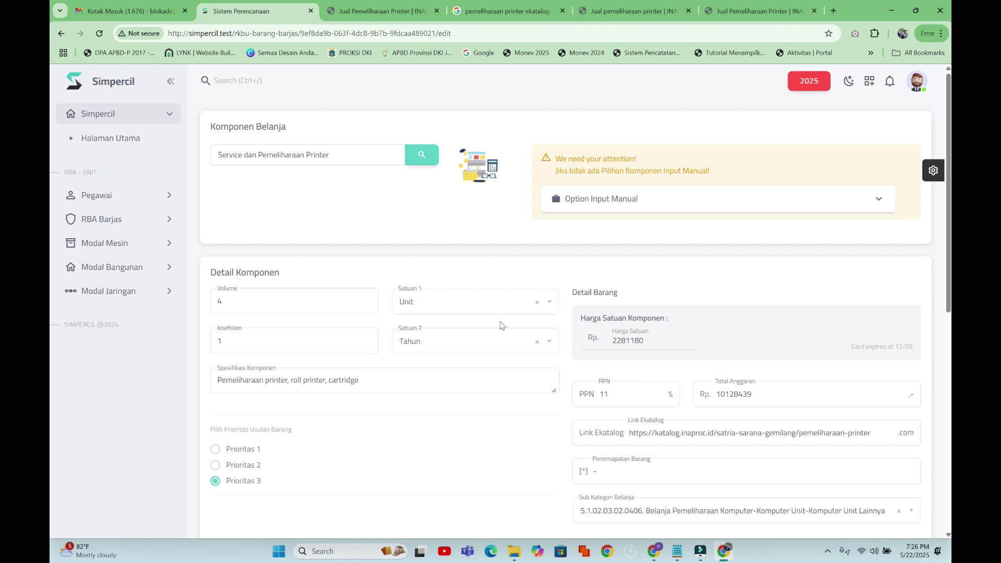
{"action": "scroll", "coordinate": [501, 325], "scroll_direction": "down", "scroll_amount": 2}
{"action": "double_click", "coordinate": [211, 199]}
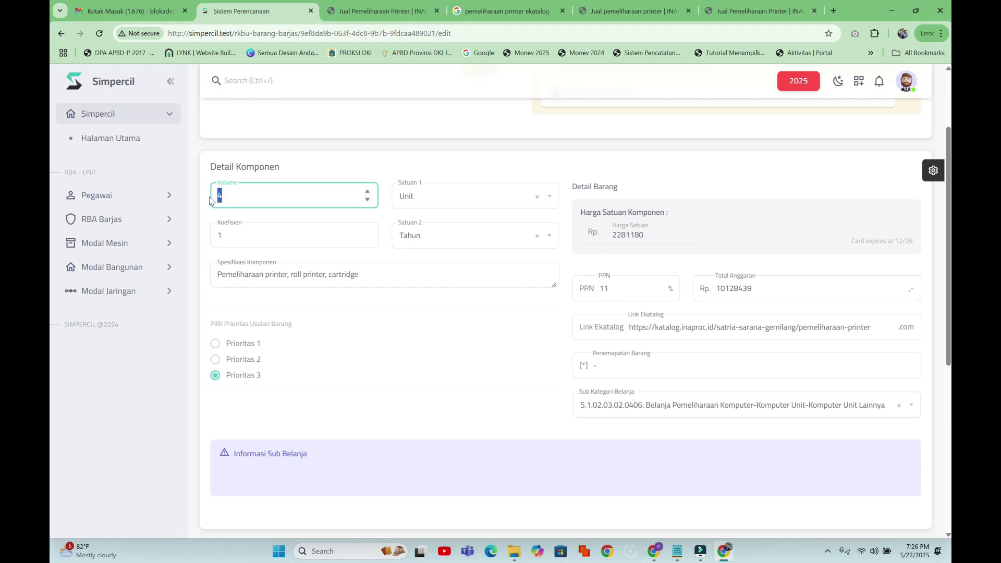
{"action": "type", "text": "14"}
{"action": "left_click", "coordinate": [490, 344]}
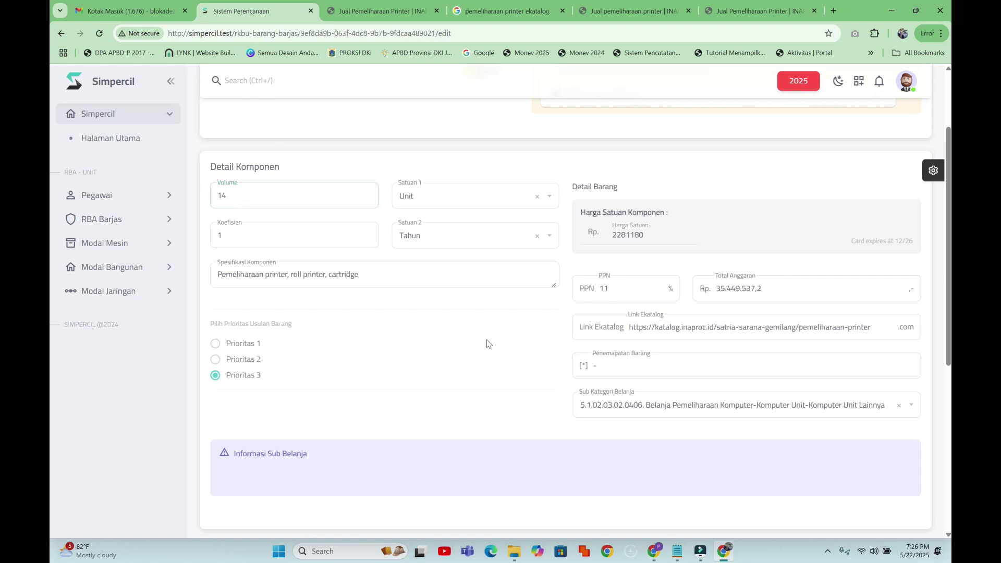
{"action": "scroll", "coordinate": [488, 343], "scroll_direction": "down", "scroll_amount": 2}
{"action": "scroll", "coordinate": [487, 336], "scroll_direction": "down", "scroll_amount": 5}
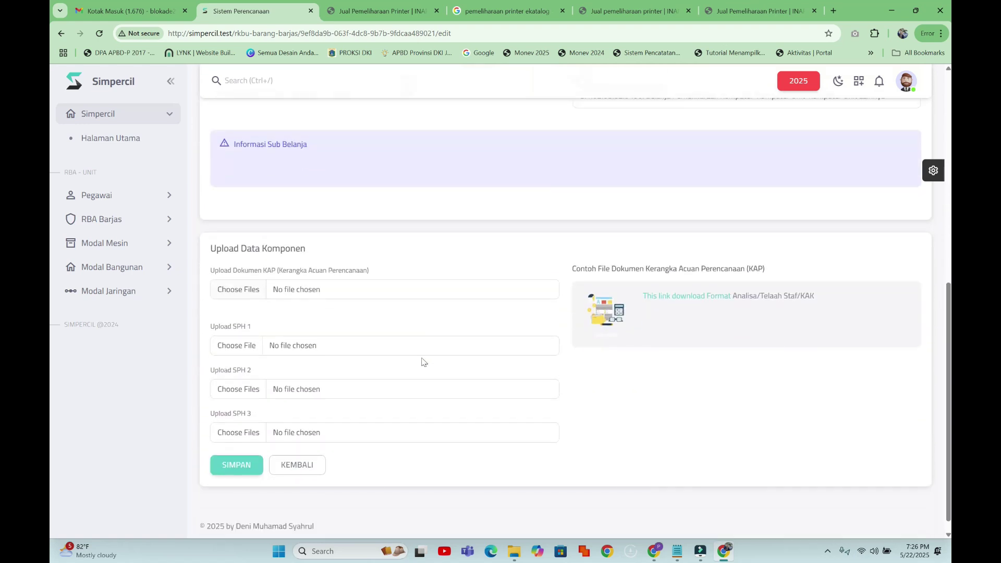
{"action": "left_click", "coordinate": [256, 446]}
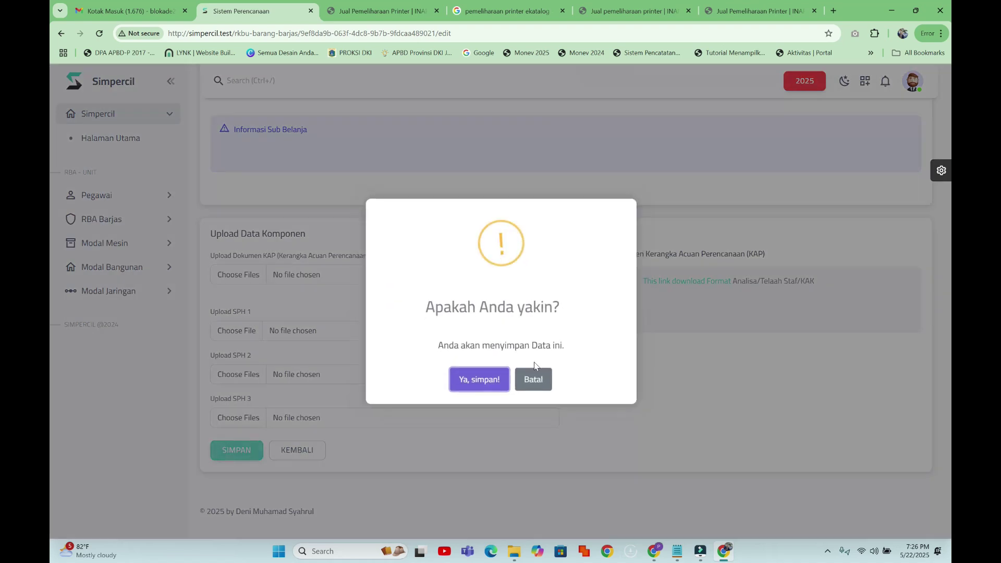
{"action": "left_click", "coordinate": [476, 378]}
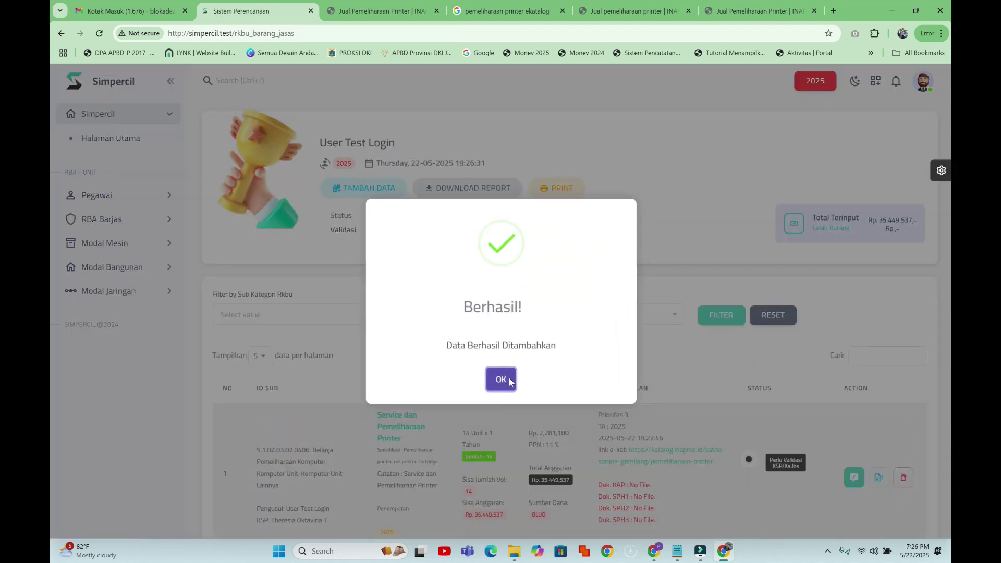
{"action": "left_click", "coordinate": [509, 377]}
{"action": "scroll", "coordinate": [521, 378], "scroll_direction": "down", "scroll_amount": 2}
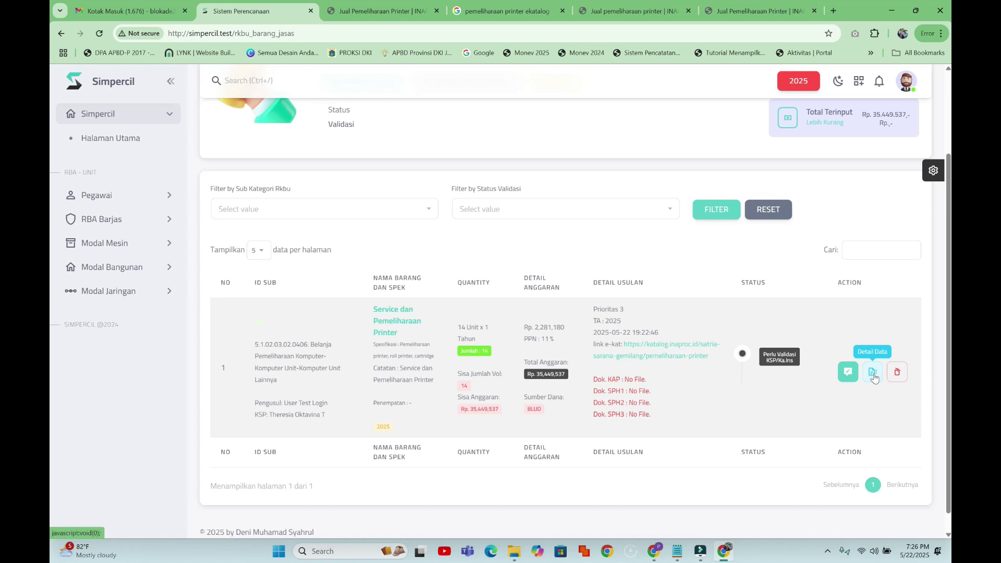
- Review the entry's Detail Rincian RKBU breakdown of 14 units and Rp 35.449.537, then close it
{"action": "left_click", "coordinate": [848, 371]}
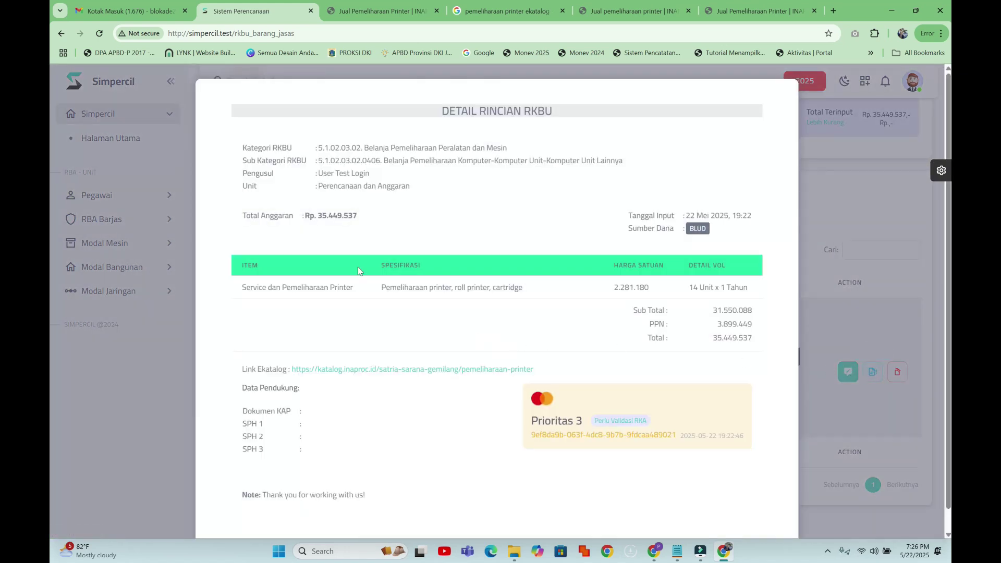
{"action": "scroll", "coordinate": [405, 175], "scroll_direction": "down", "scroll_amount": 1}
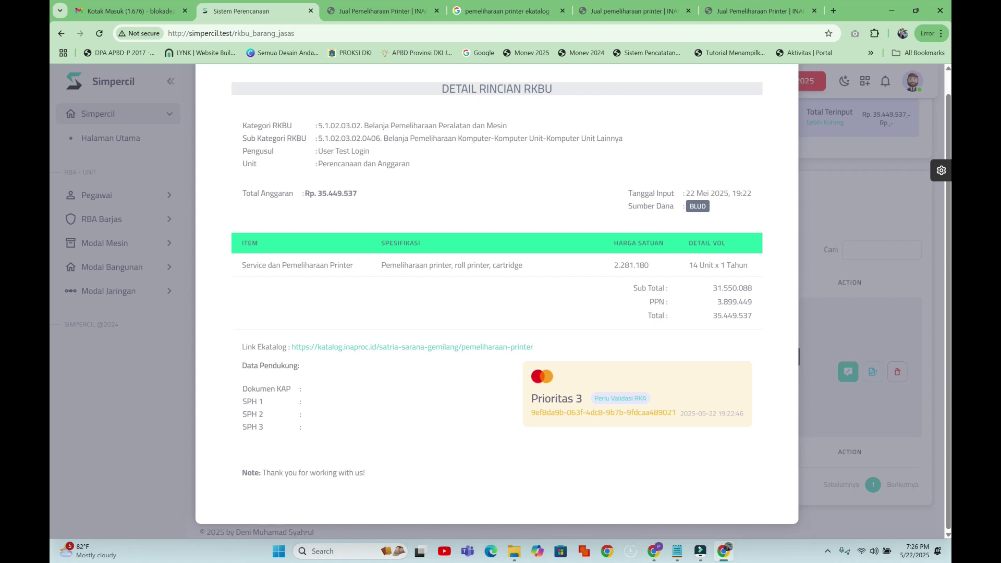
{"action": "scroll", "coordinate": [714, 282], "scroll_direction": "up", "scroll_amount": 1}
{"action": "left_click", "coordinate": [874, 183]}
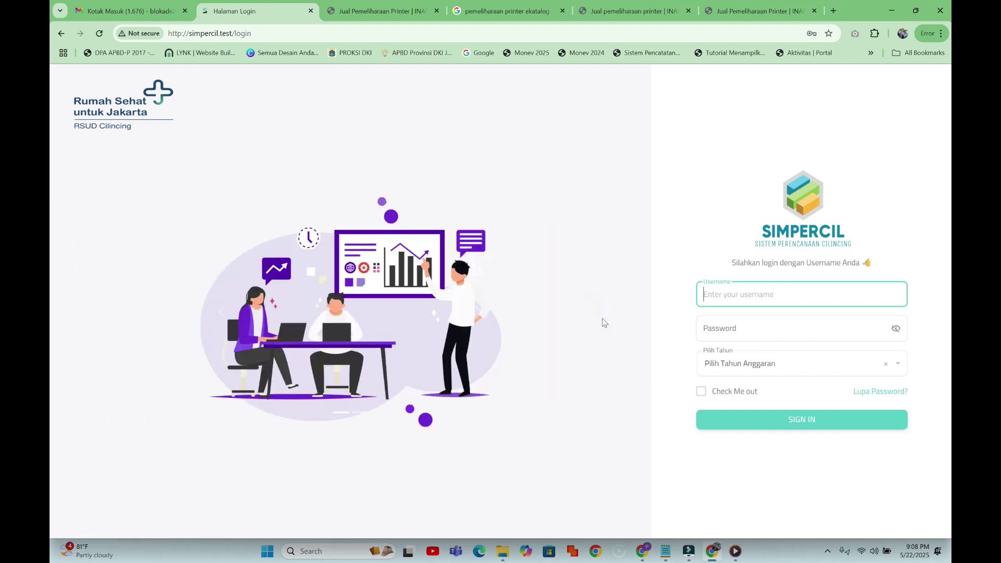
- Sign in to the validator account using the saved login, with budget year 2025
{"action": "type", "text": "theres"}
{"action": "key", "text": "Down"}
{"action": "key", "text": "Return"}
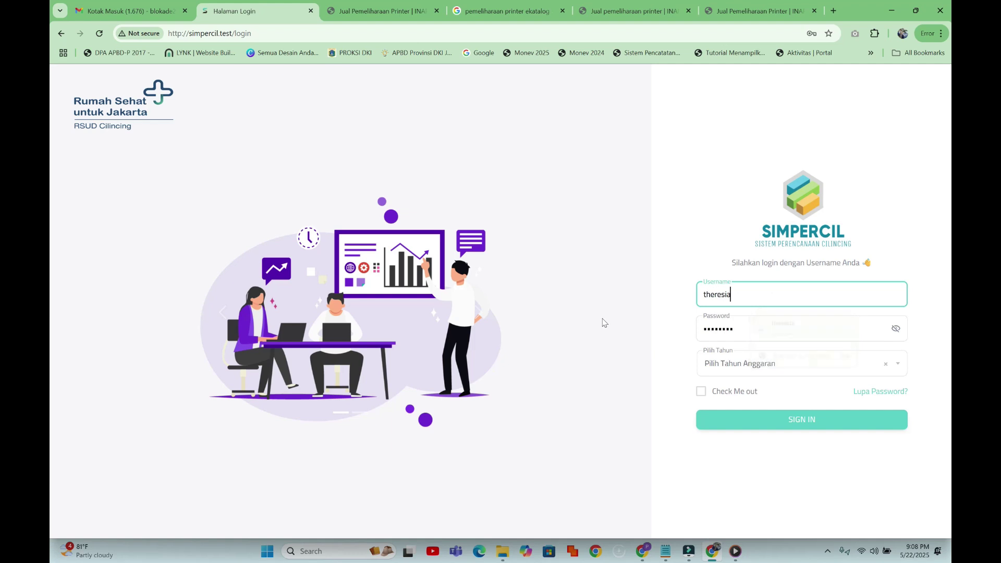
{"action": "left_click", "coordinate": [793, 367]}
{"action": "left_click", "coordinate": [764, 425]}
{"action": "left_click", "coordinate": [817, 420]}
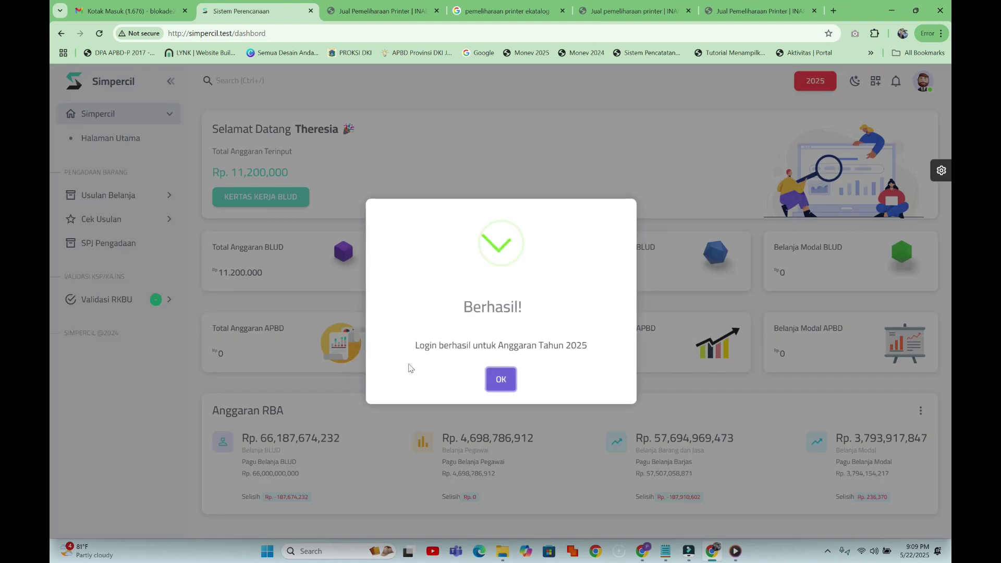
{"action": "left_click", "coordinate": [500, 380]}
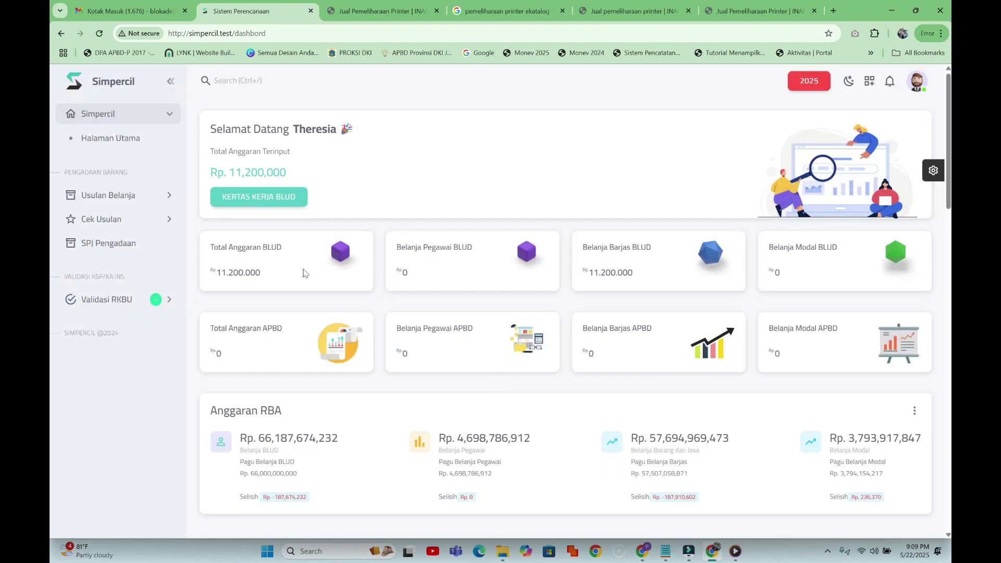
- Expand the sidebar down through Validasi RKBU and open the Belanja Barang Jasa list
{"action": "left_click", "coordinate": [130, 196]}
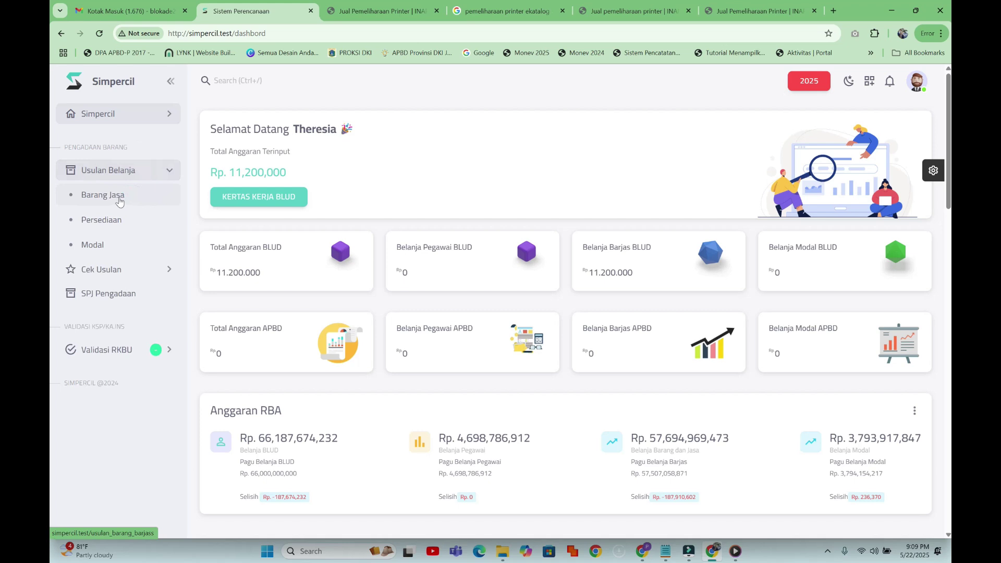
{"action": "left_click", "coordinate": [112, 275]}
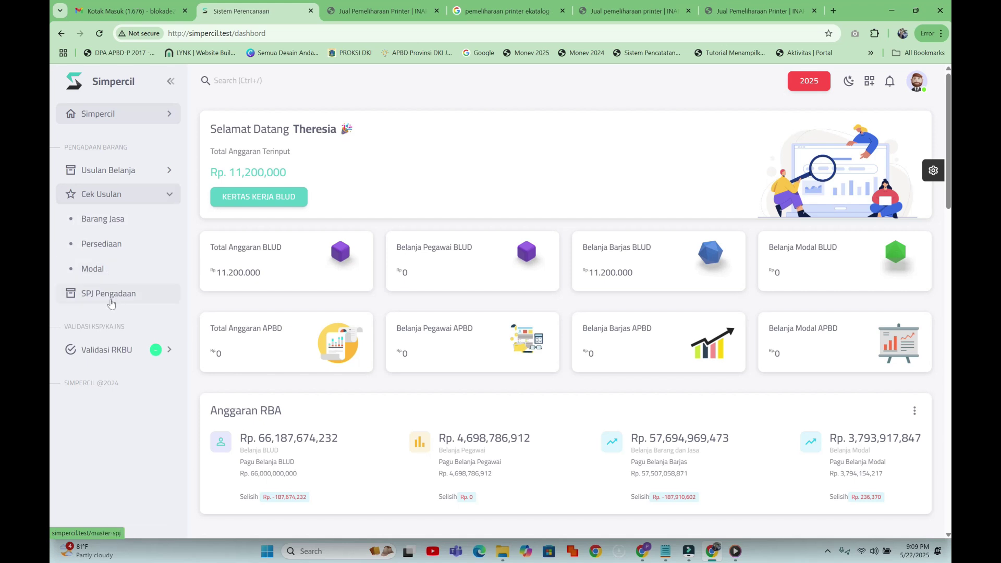
{"action": "left_click", "coordinate": [114, 356]}
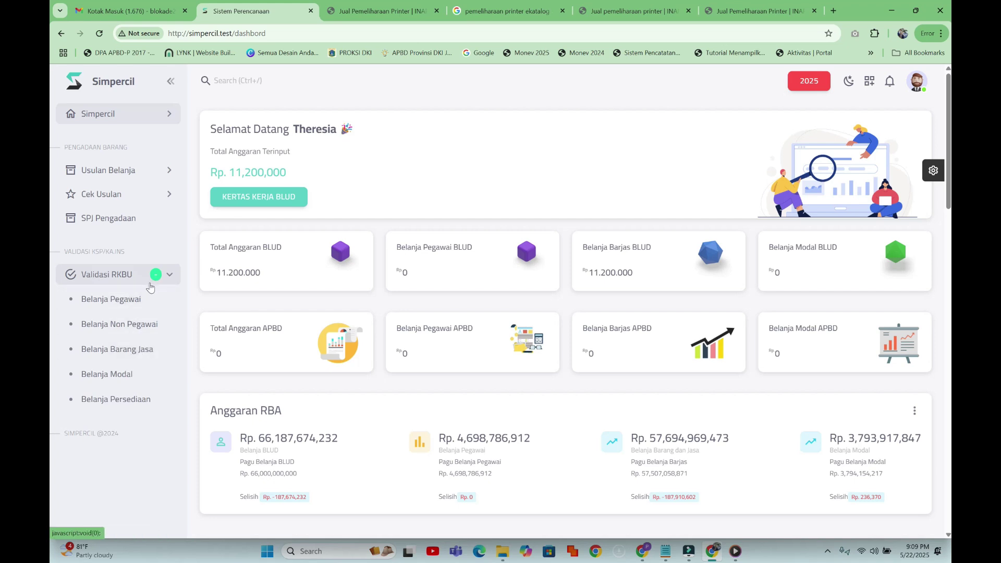
{"action": "left_click", "coordinate": [123, 350]}
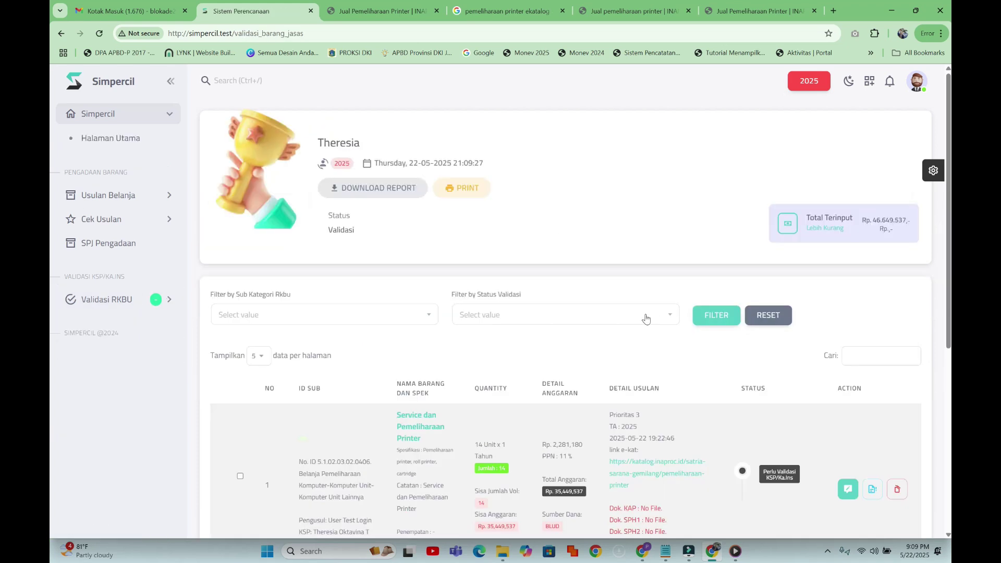
{"action": "scroll", "coordinate": [890, 352], "scroll_direction": "down", "scroll_amount": 4}
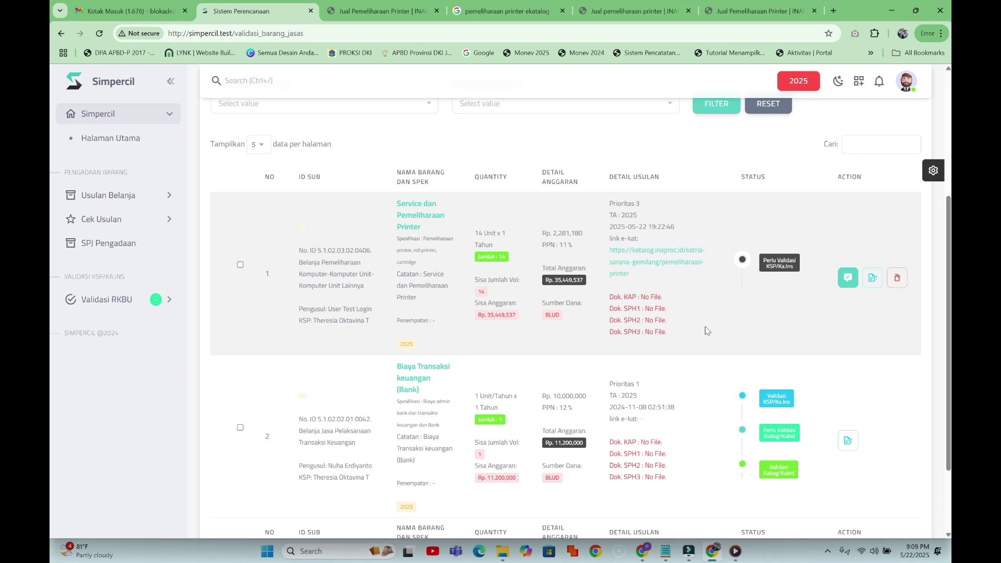
{"action": "scroll", "coordinate": [376, 252], "scroll_direction": "up", "scroll_amount": 1}
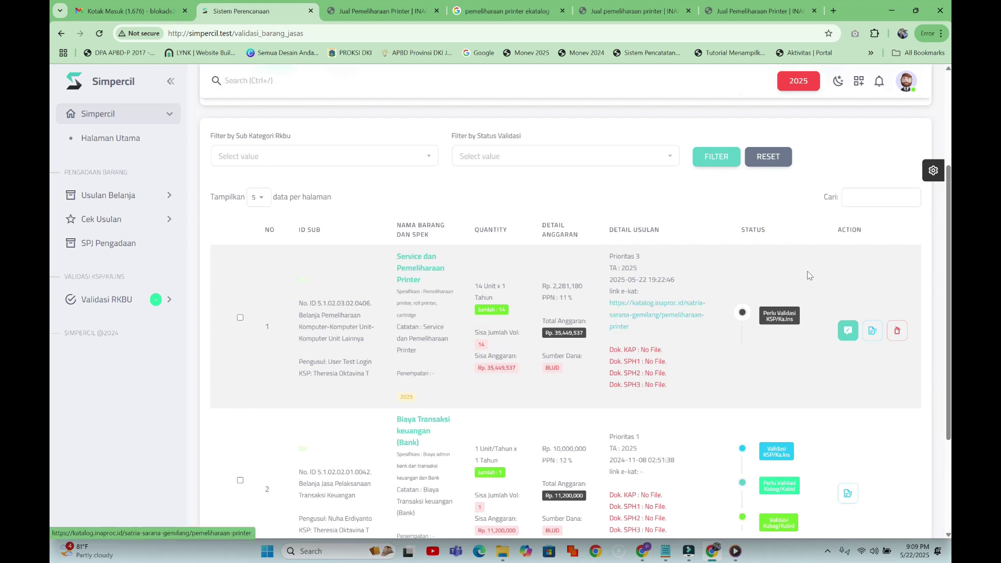
- Edit the 14-unit printer service entry, set Status Validasi to Validasi, and save with confirmation
{"action": "left_click", "coordinate": [849, 333]}
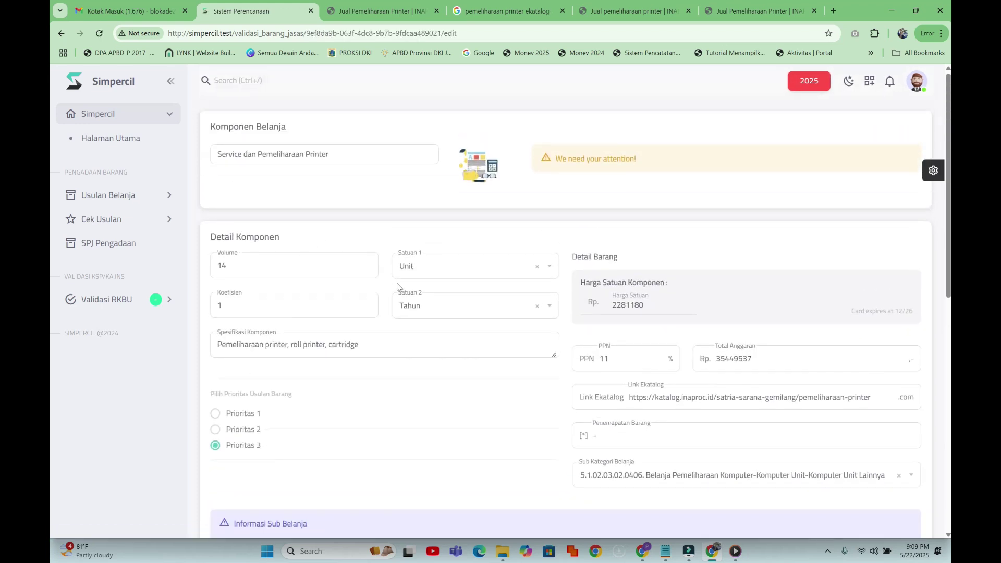
{"action": "scroll", "coordinate": [458, 329], "scroll_direction": "down", "scroll_amount": 4}
{"action": "scroll", "coordinate": [545, 326], "scroll_direction": "down", "scroll_amount": 3}
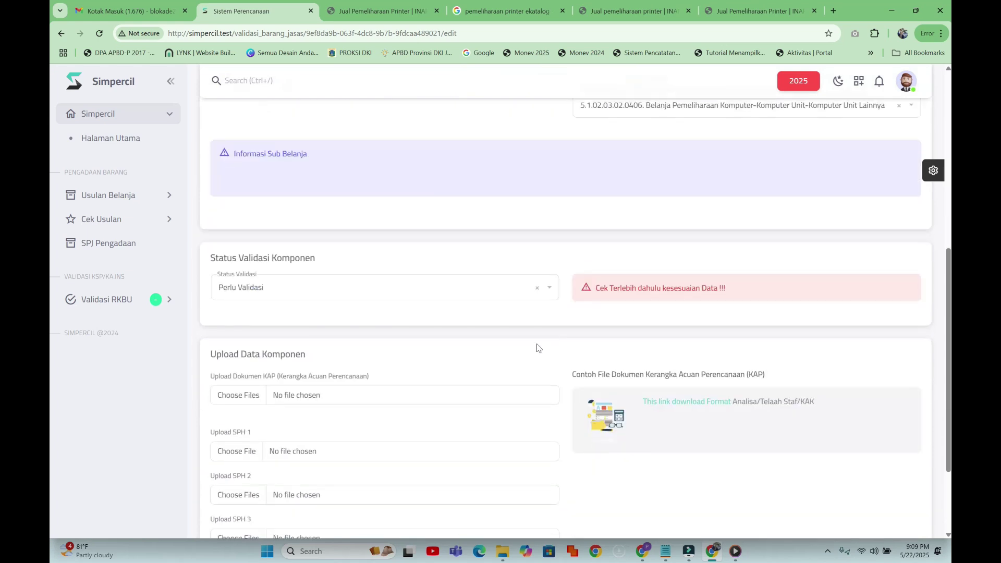
{"action": "left_click", "coordinate": [403, 292]}
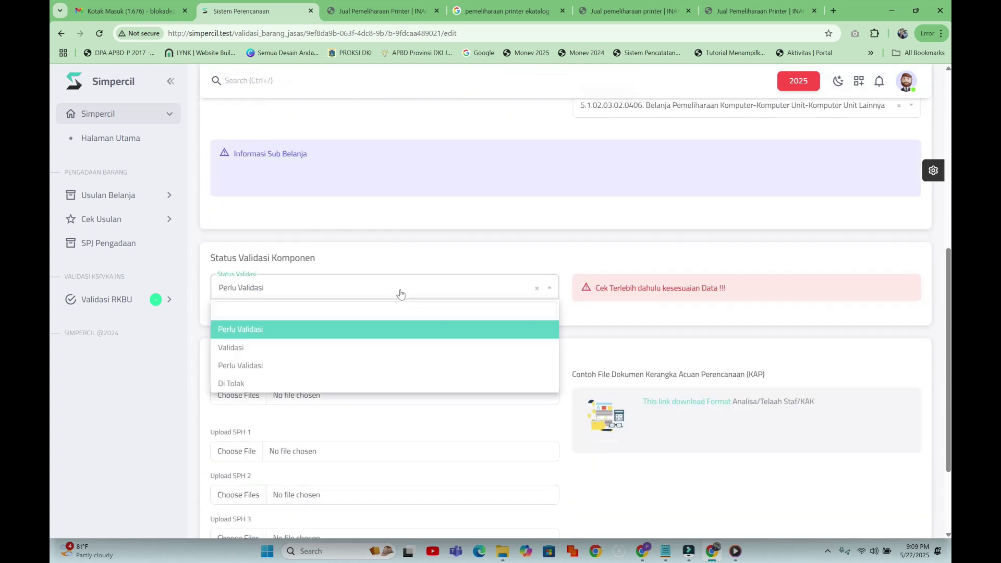
{"action": "left_click", "coordinate": [342, 348]}
{"action": "scroll", "coordinate": [413, 353], "scroll_direction": "down", "scroll_amount": 3}
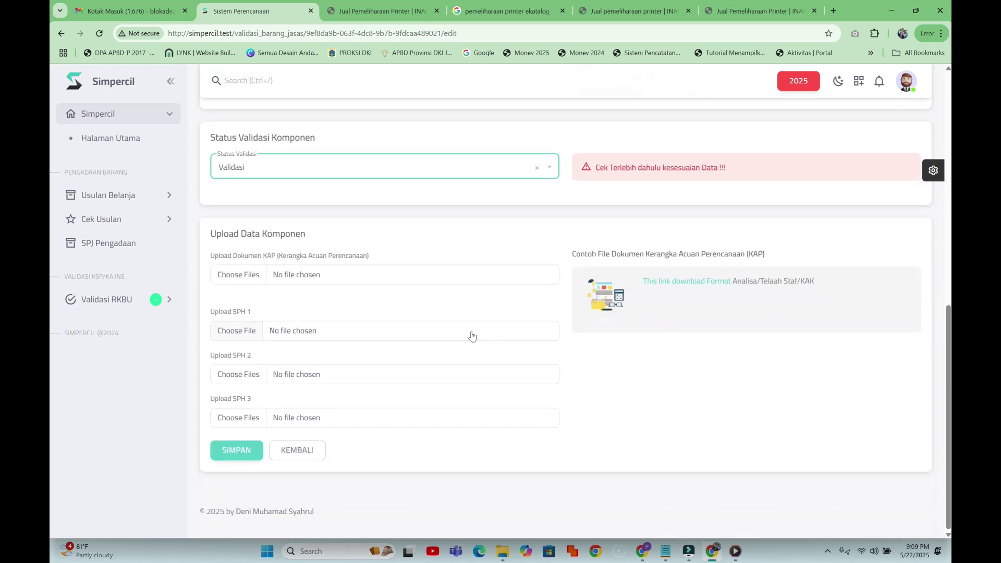
{"action": "left_click", "coordinate": [236, 450]}
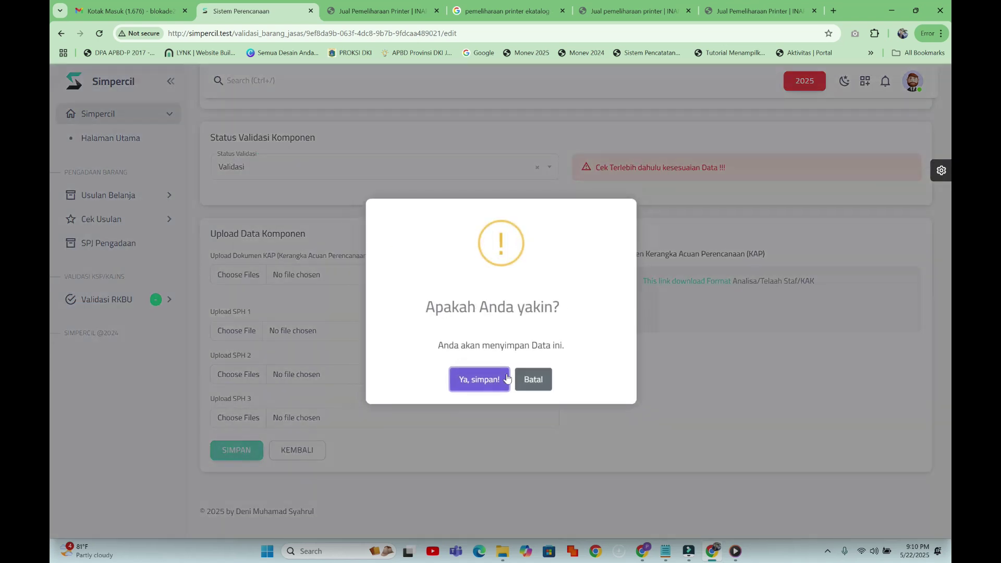
{"action": "left_click", "coordinate": [480, 383]}
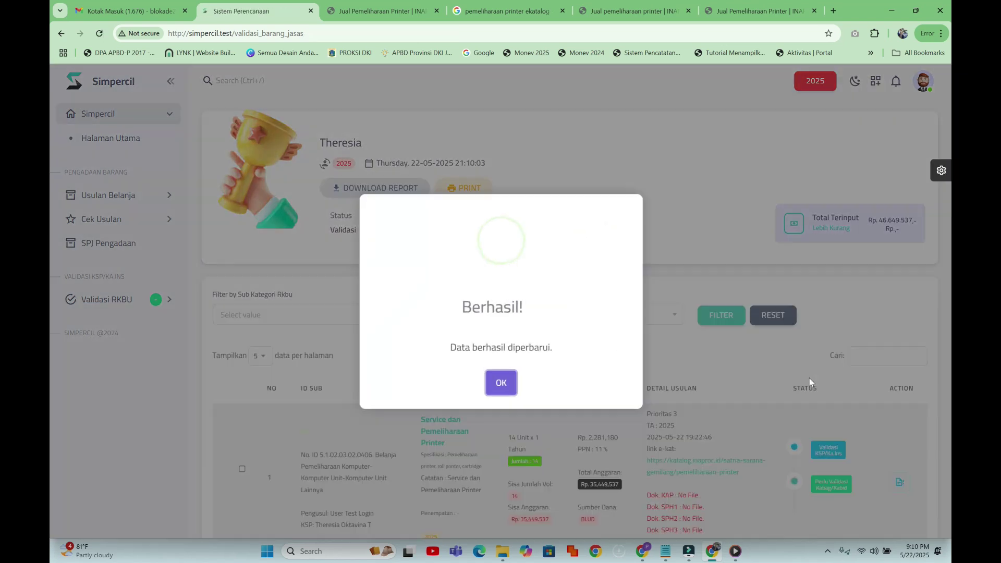
{"action": "left_click", "coordinate": [517, 383]}
{"action": "scroll", "coordinate": [830, 401], "scroll_direction": "down", "scroll_amount": 3}
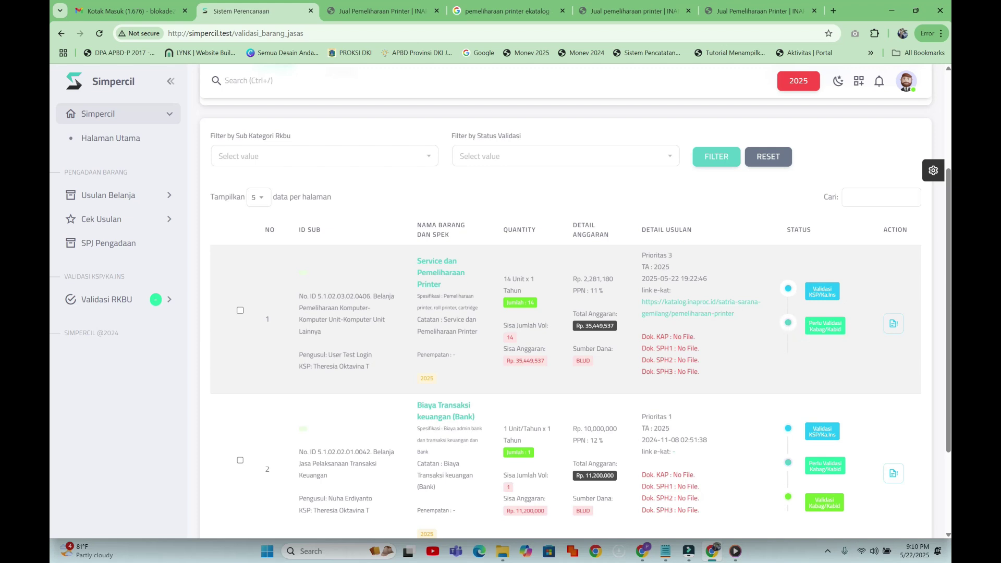
{"action": "scroll", "coordinate": [836, 332], "scroll_direction": "down", "scroll_amount": 1}
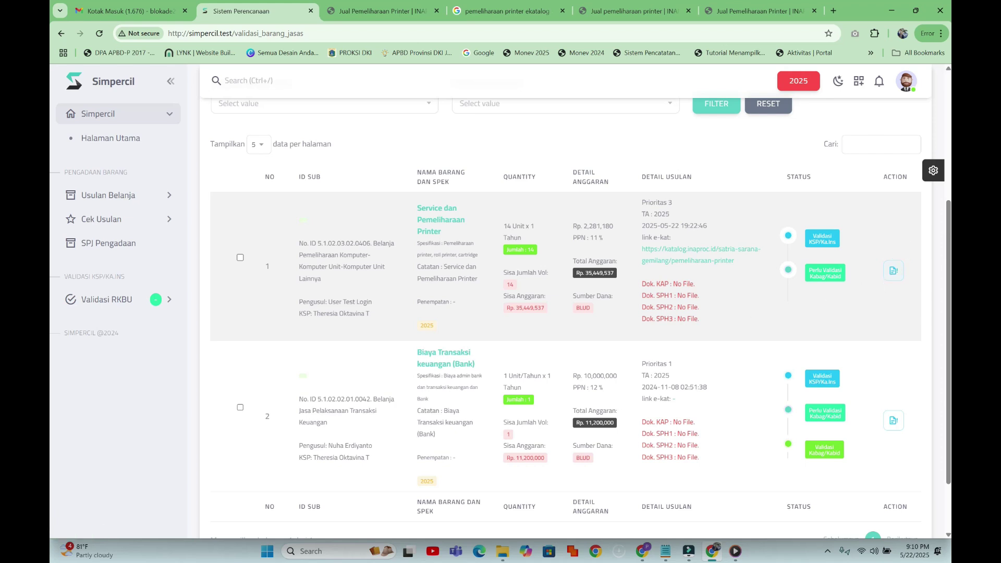
{"action": "scroll", "coordinate": [702, 313], "scroll_direction": "up", "scroll_amount": 2}
{"action": "scroll", "coordinate": [699, 313], "scroll_direction": "up", "scroll_amount": 2}
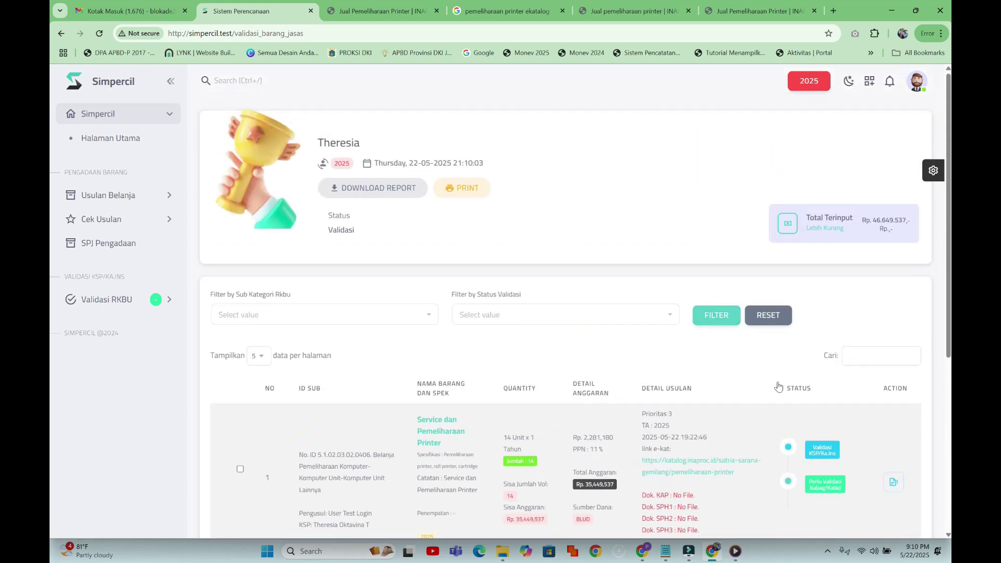
{"action": "scroll", "coordinate": [866, 433], "scroll_direction": "down", "scroll_amount": 4}
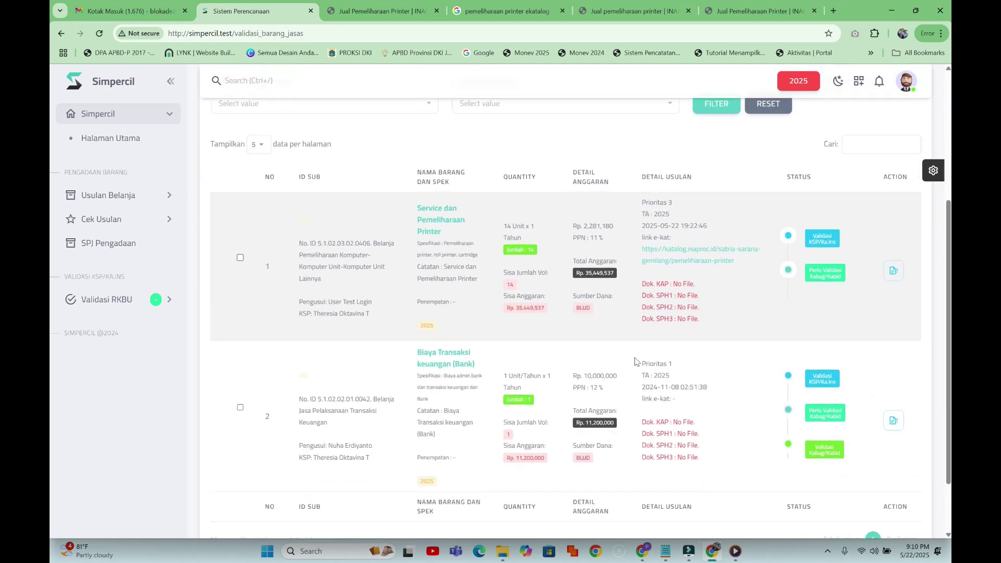
{"action": "scroll", "coordinate": [636, 363], "scroll_direction": "up", "scroll_amount": 4}
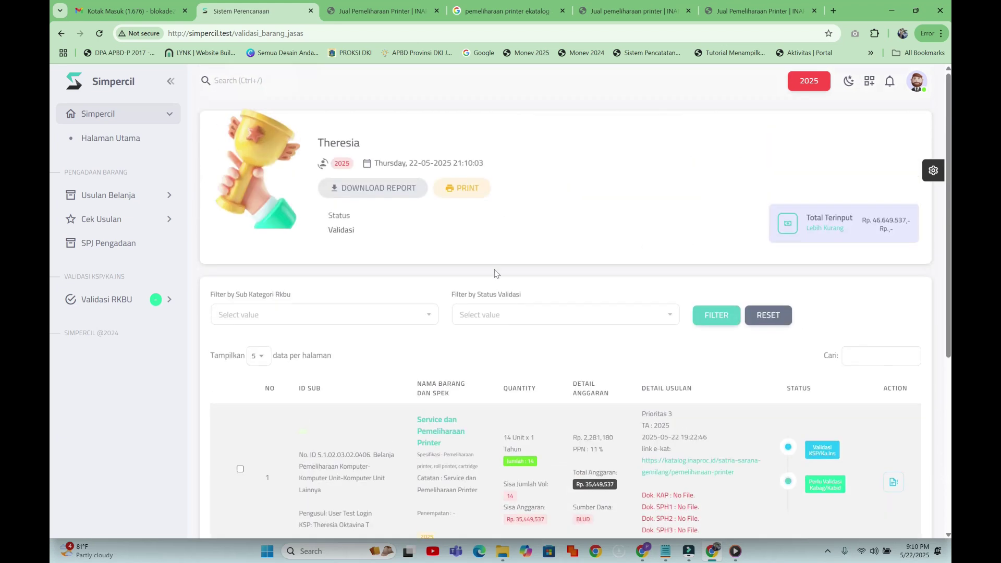
- Print the Laporan RKBU PDF report (Rp 46,649,537) and switch back to the Sistem Perencanaan tab
{"action": "left_click", "coordinate": [470, 191]}
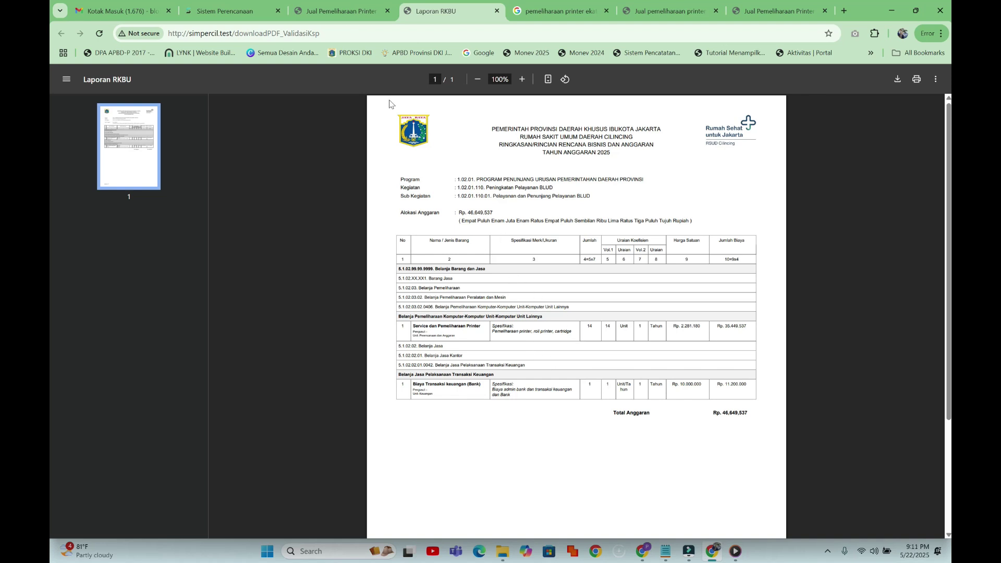
{"action": "left_click", "coordinate": [308, 4]}
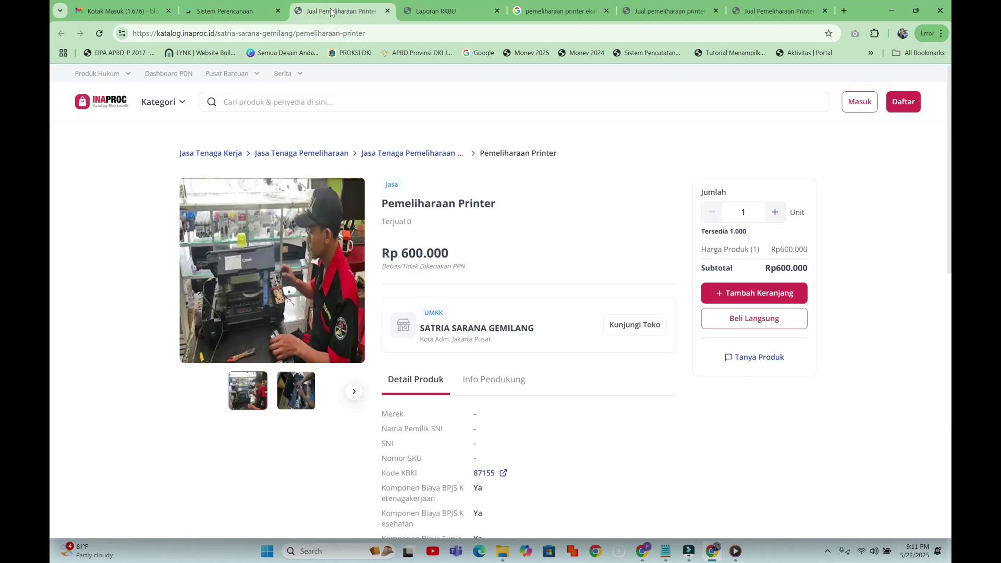
{"action": "left_click", "coordinate": [229, 10]}
{"action": "scroll", "coordinate": [635, 304], "scroll_direction": "down", "scroll_amount": 5}
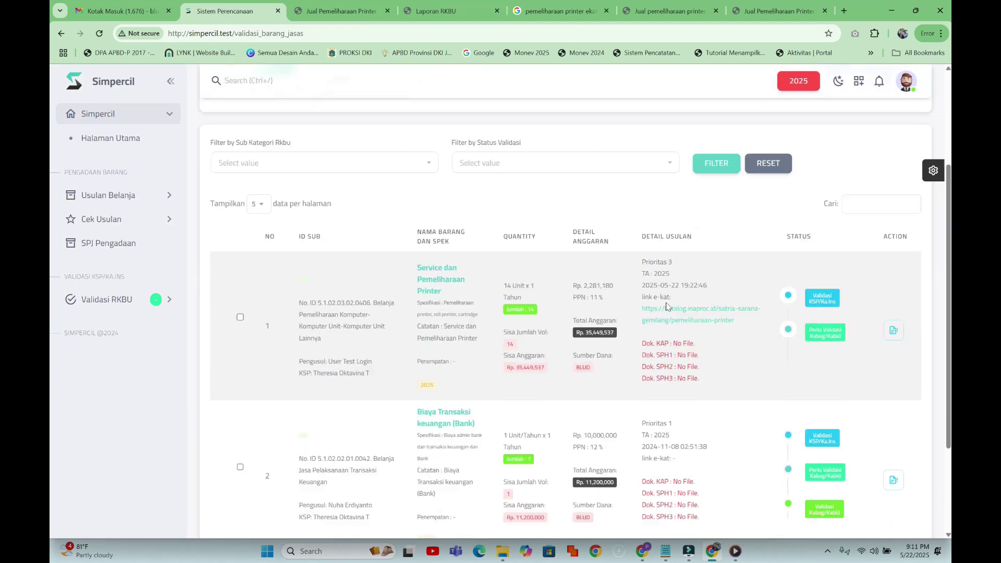
{"action": "scroll", "coordinate": [570, 385], "scroll_direction": "up", "scroll_amount": 3}
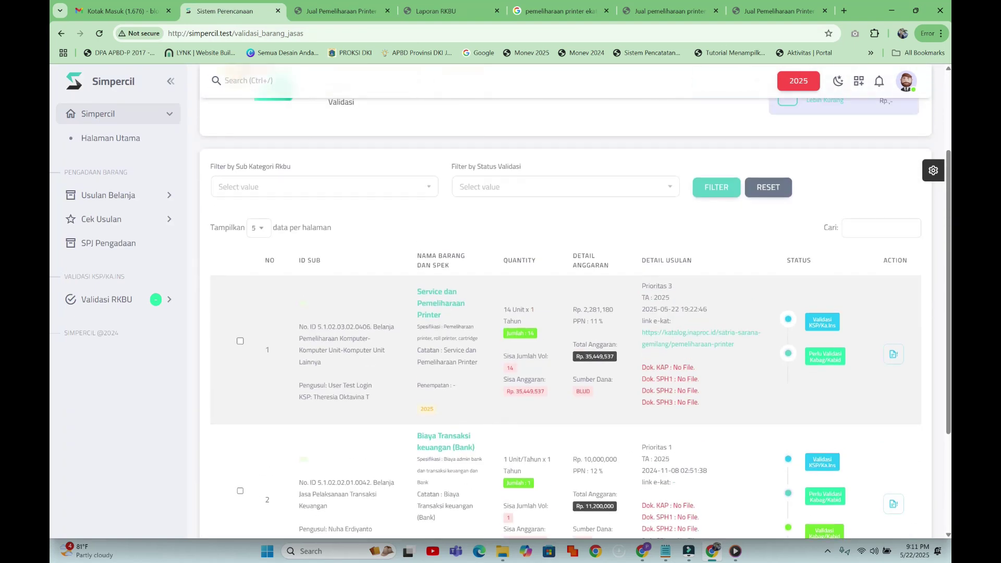
{"action": "mouse_move", "coordinate": [328, 20]}
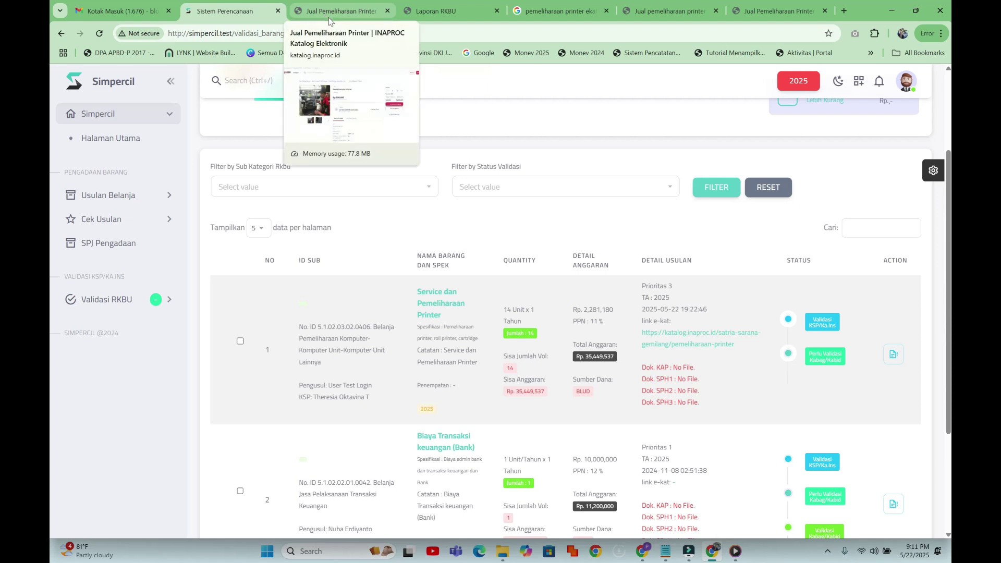